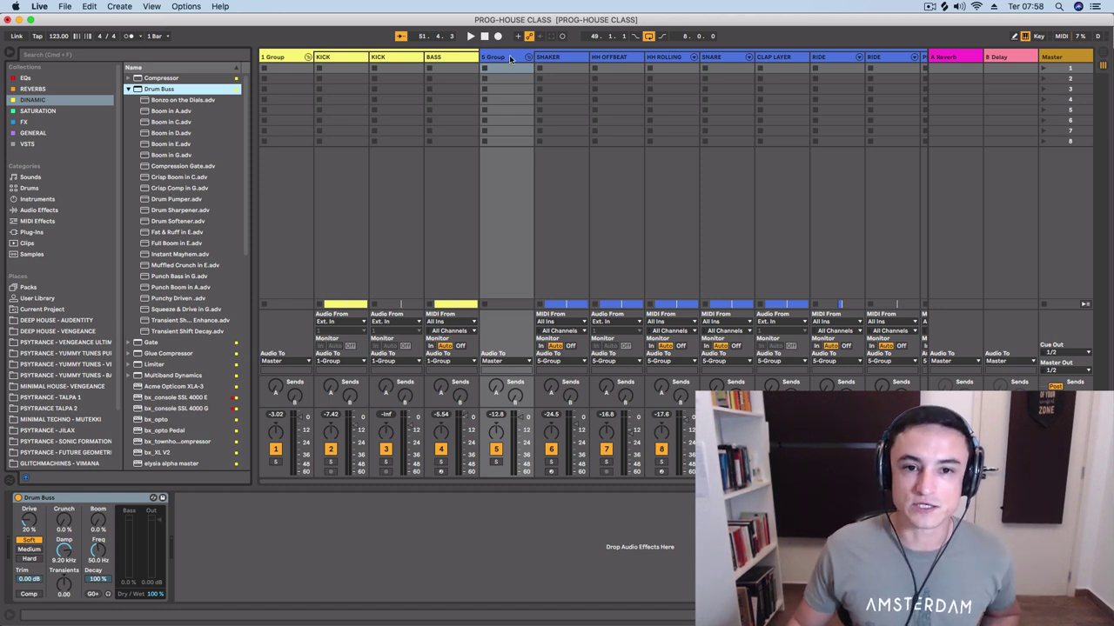
# Solo the blue drum group in the Arrangement view and play its loop
pyautogui.click(1101, 54)
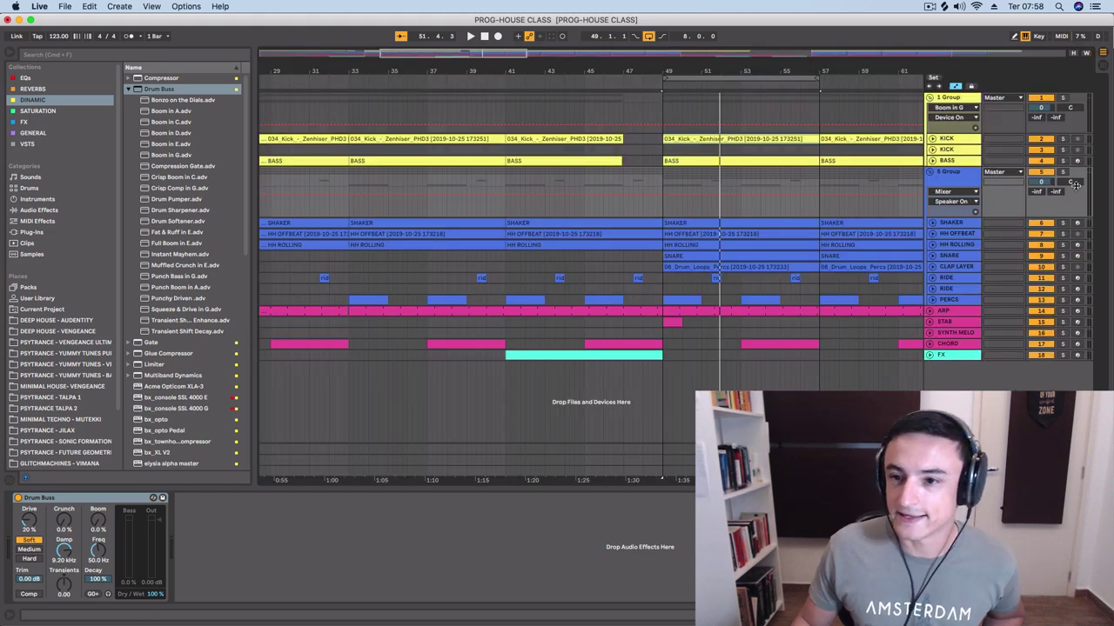
pyautogui.click(951, 173)
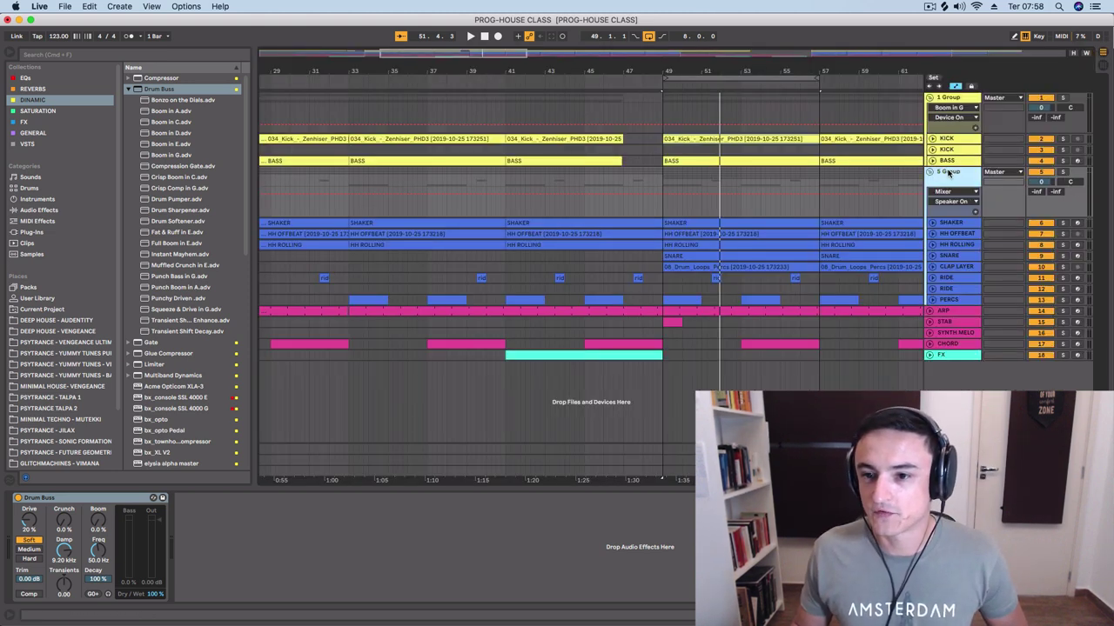
pyautogui.click(1060, 173)
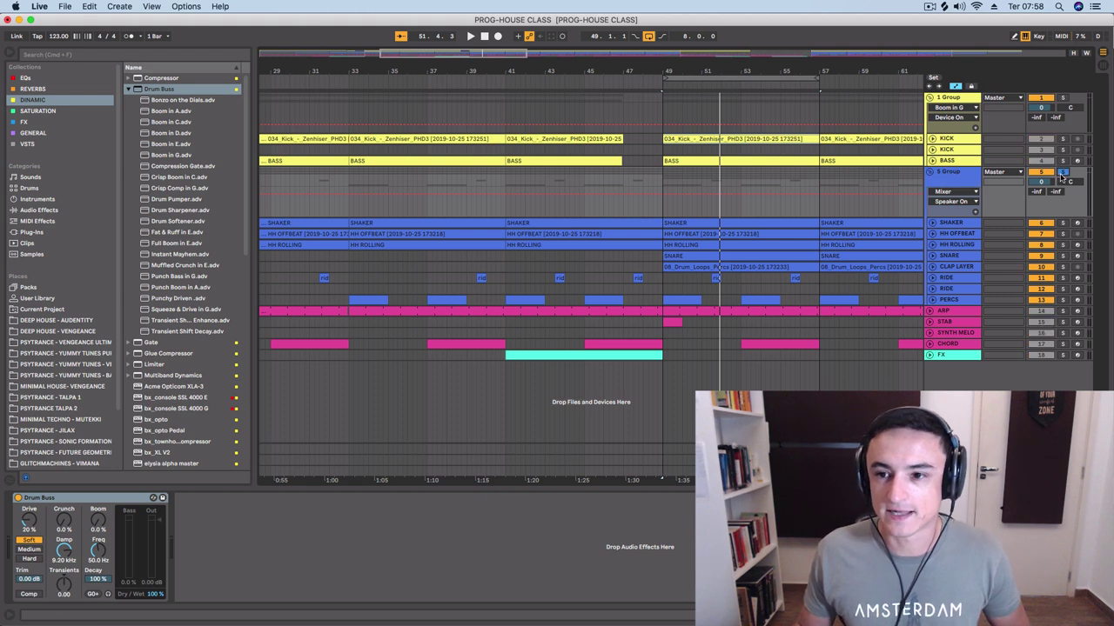
pyautogui.press('space')
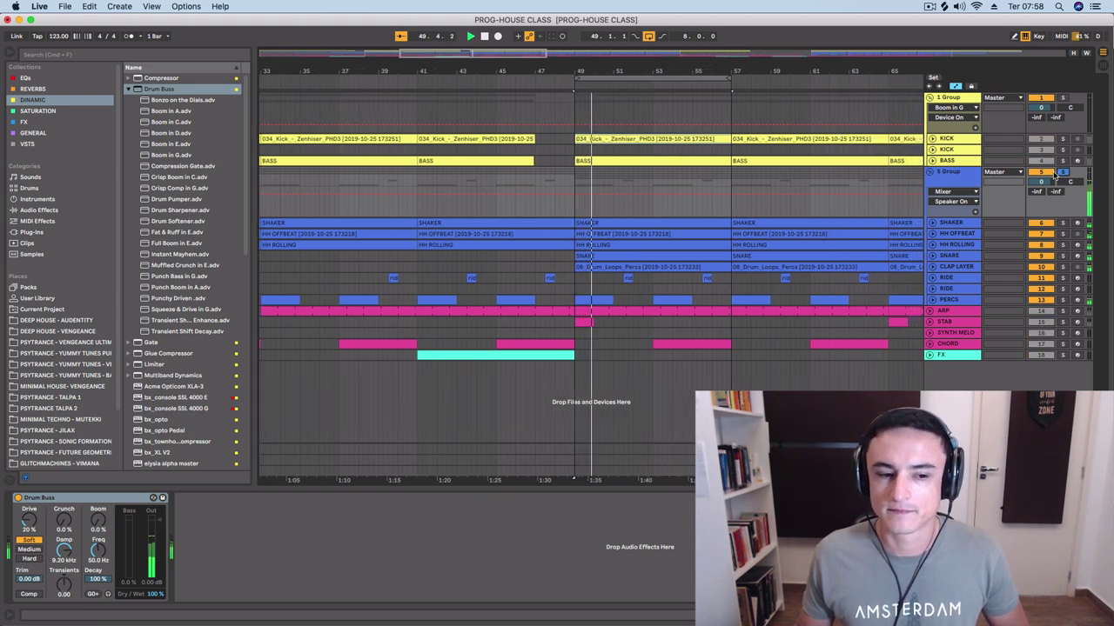
pyautogui.click(951, 173)
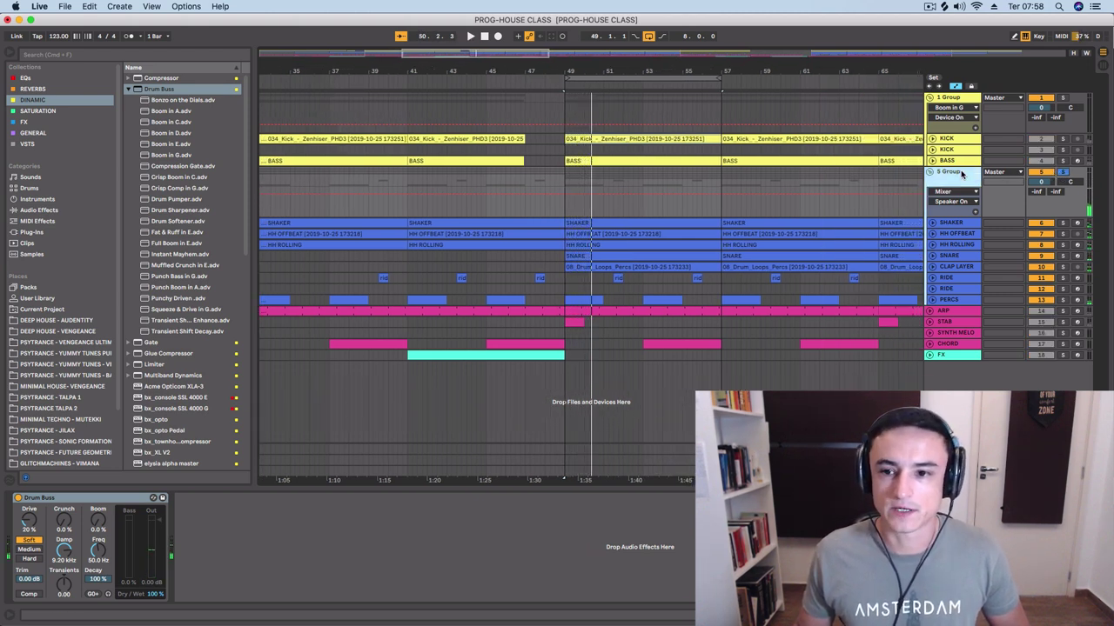
# Bypass the drum group's Drum Buss and play the soloed group in the Session view to check its unprocessed peak level
pyautogui.click(17, 499)
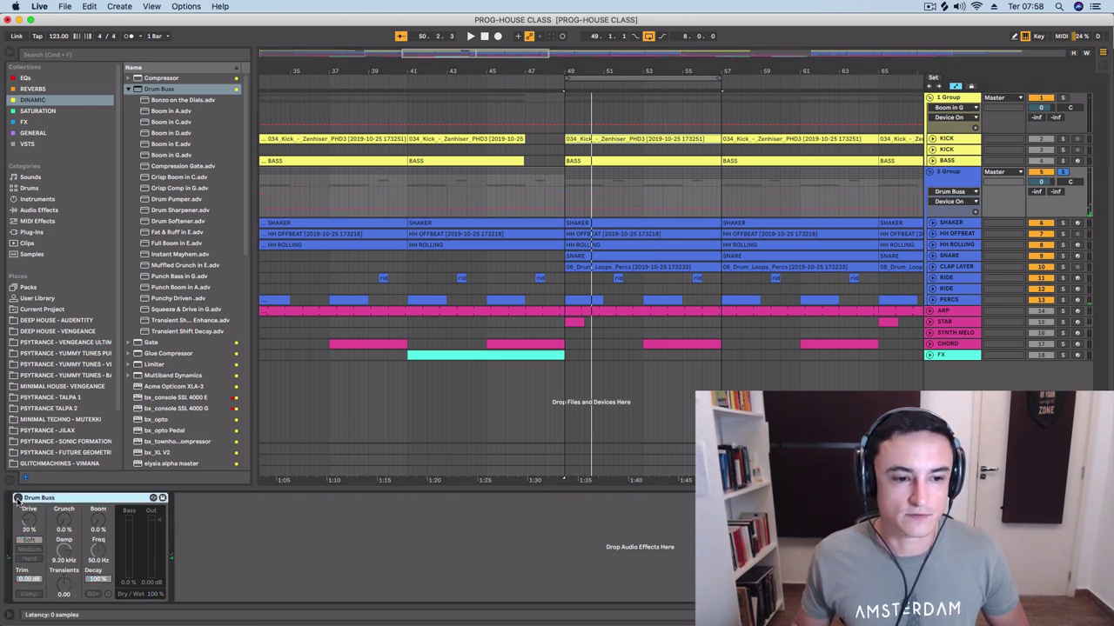
pyautogui.press('space')
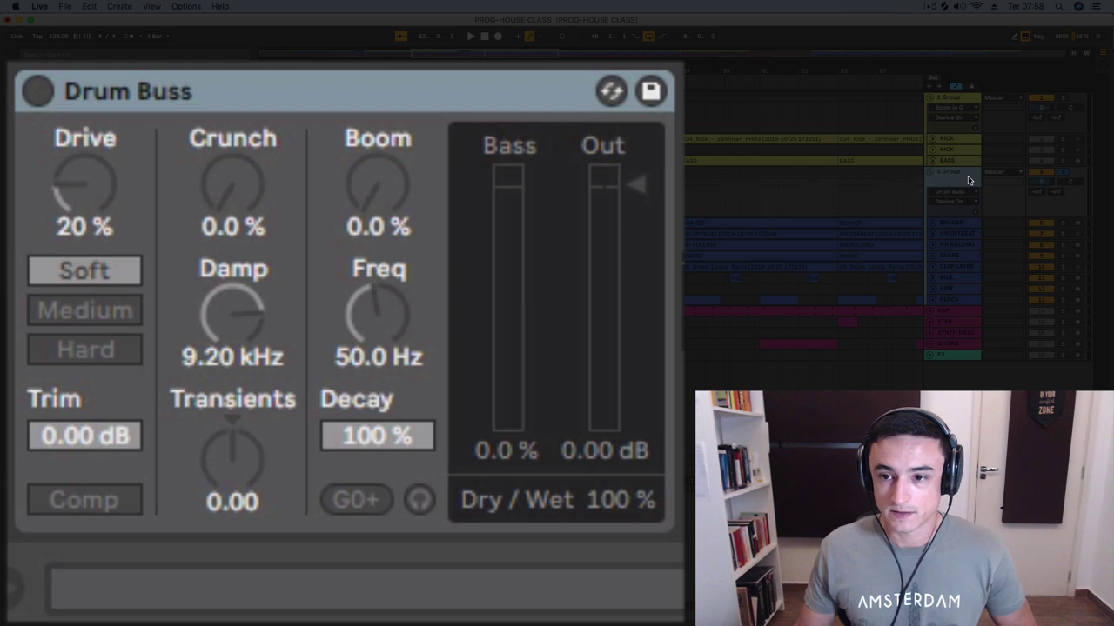
pyautogui.click(1102, 66)
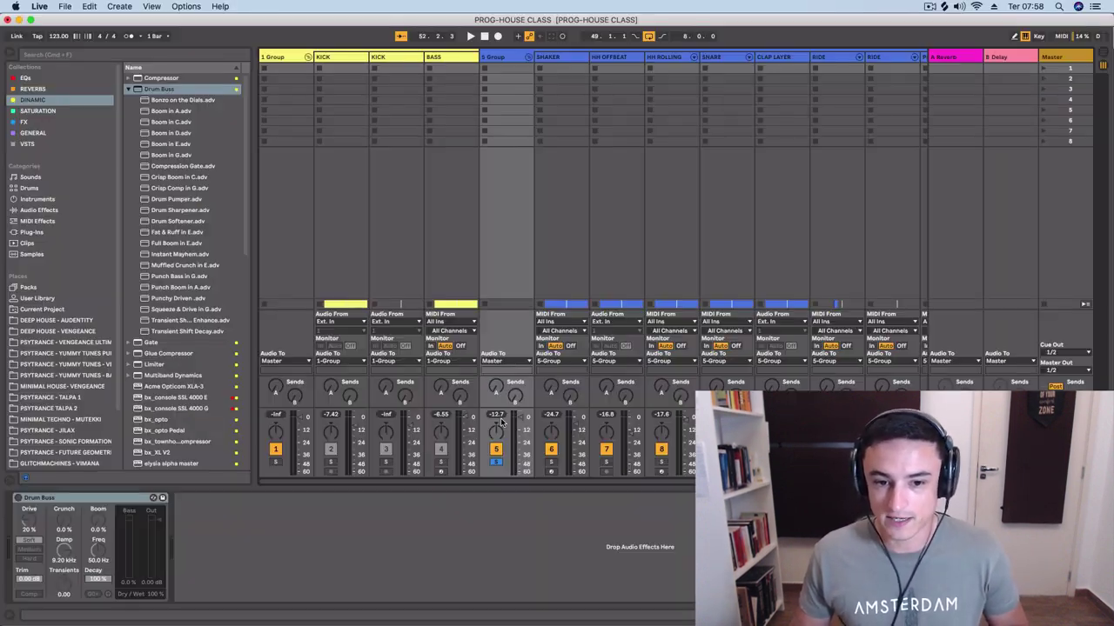
pyautogui.press('space')
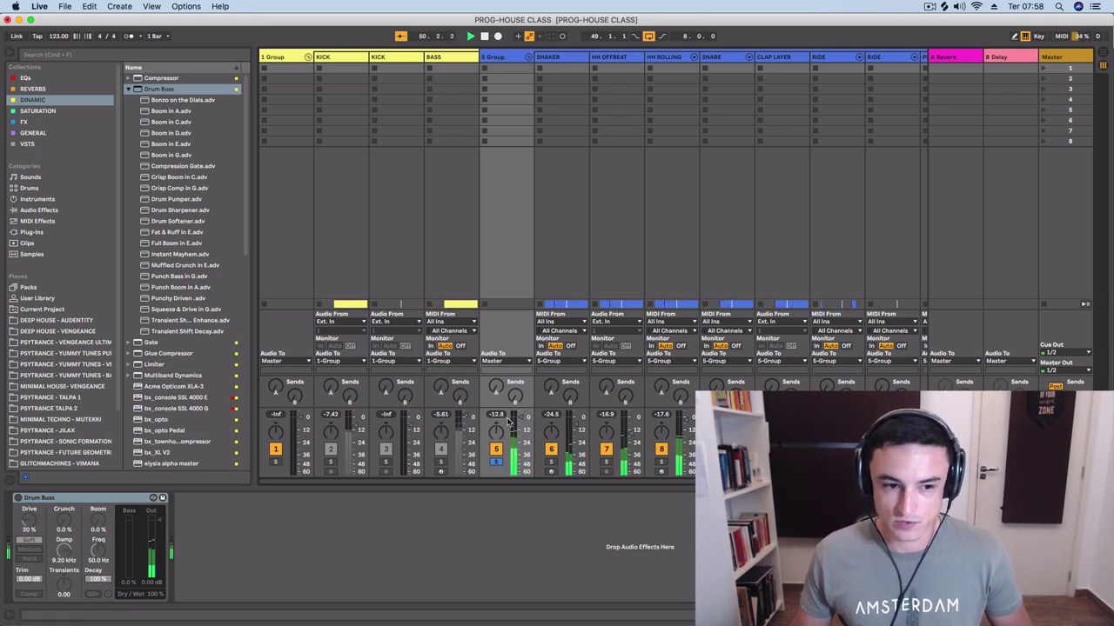
# Re-enable Drum Buss with Drive at 0% and match its level to the bypassed signal with an output gain of -1.44 dB
pyautogui.click(18, 498)
pyautogui.press('space')
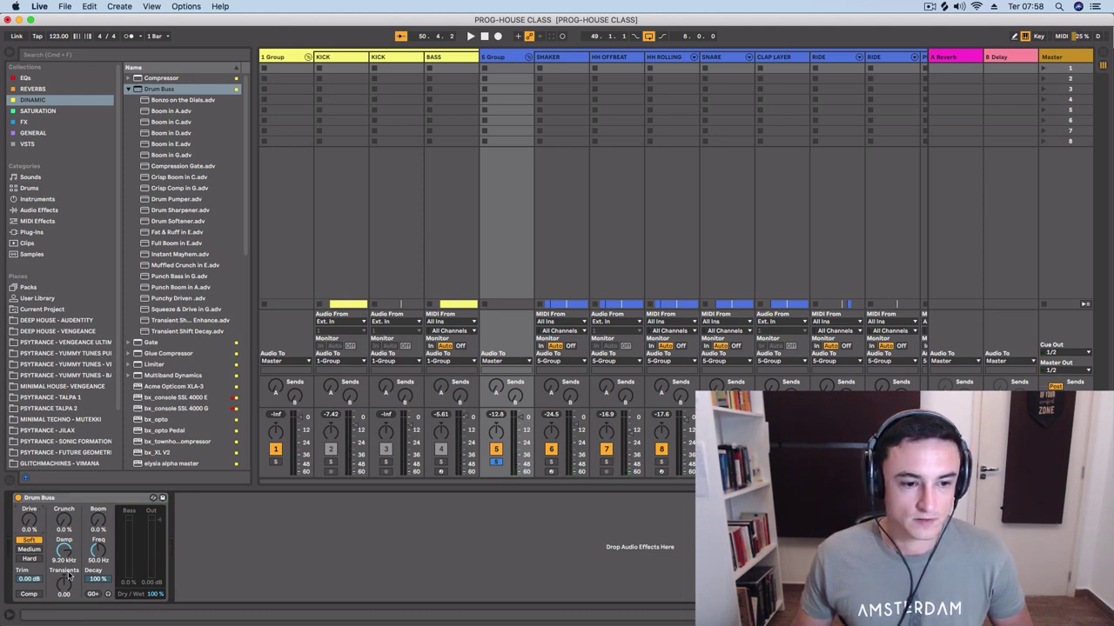
pyautogui.press('space')
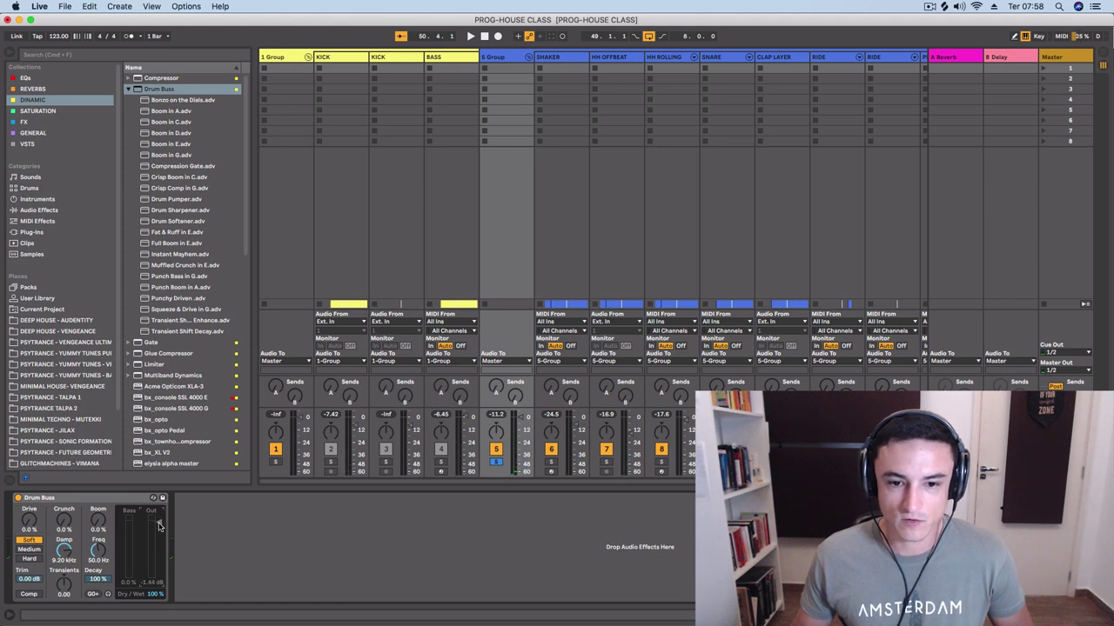
pyautogui.press('space')
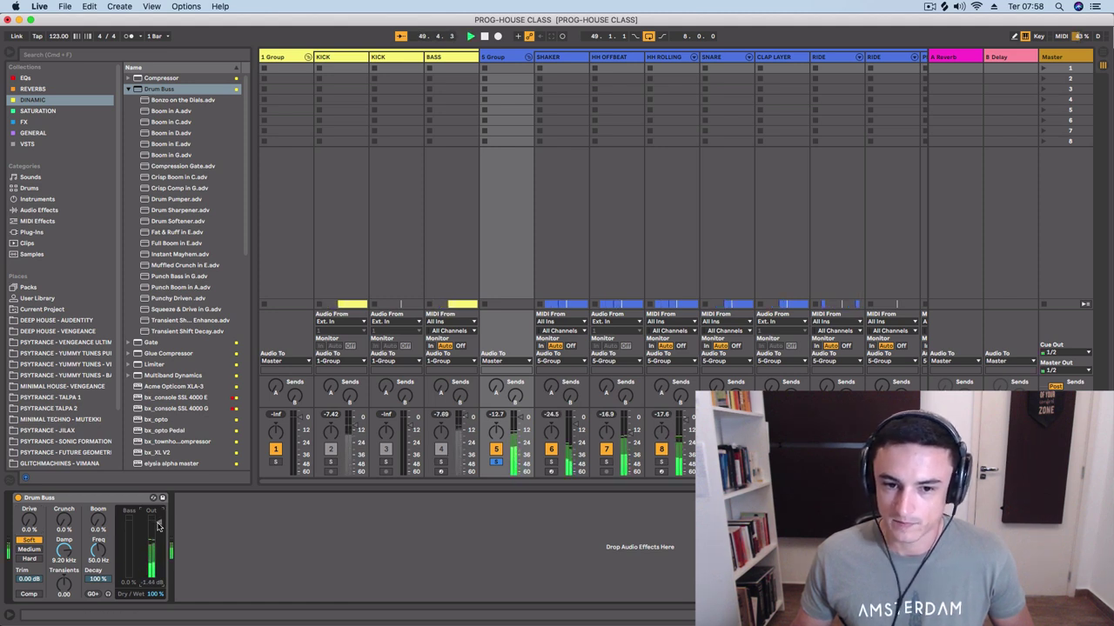
pyautogui.press('space')
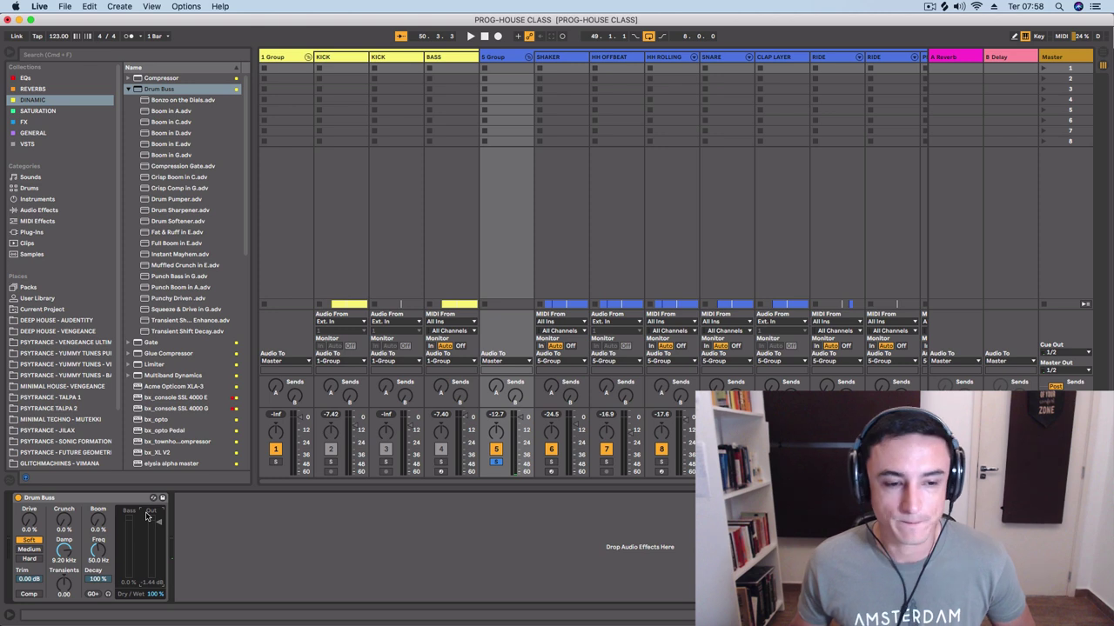
# Try the Medium drive type on Drum Buss and return it to Soft
pyautogui.click(35, 500)
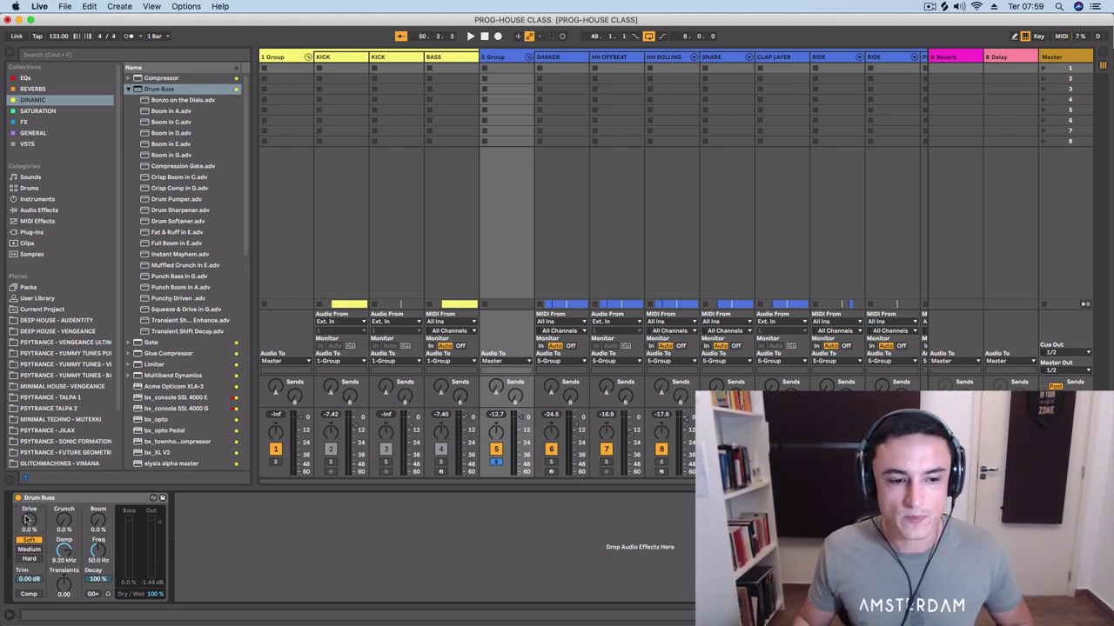
pyautogui.click(38, 550)
pyautogui.click(33, 540)
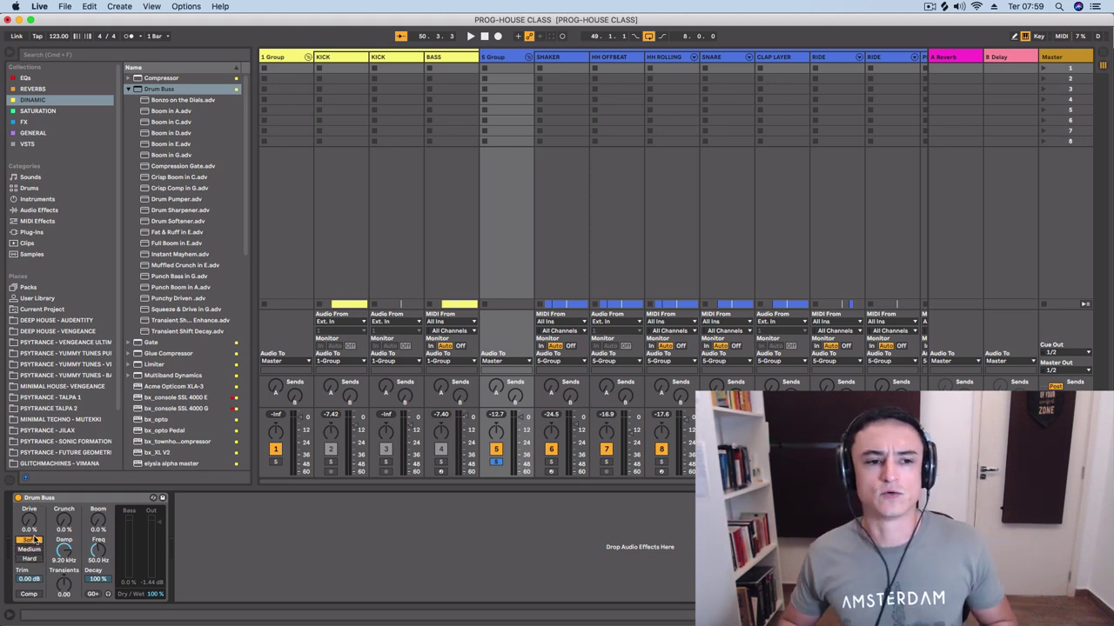
# Load Live's Saturator from the SATURATION collection onto the drum group after Drum Buss
pyautogui.click(40, 111)
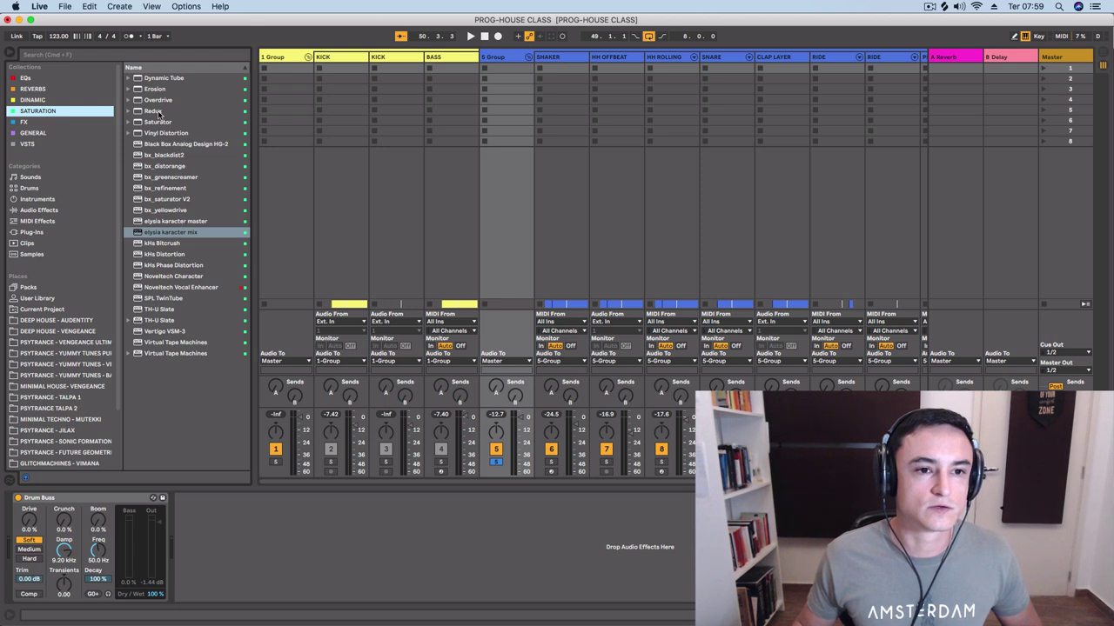
pyautogui.click(167, 123)
pyautogui.doubleClick(165, 123)
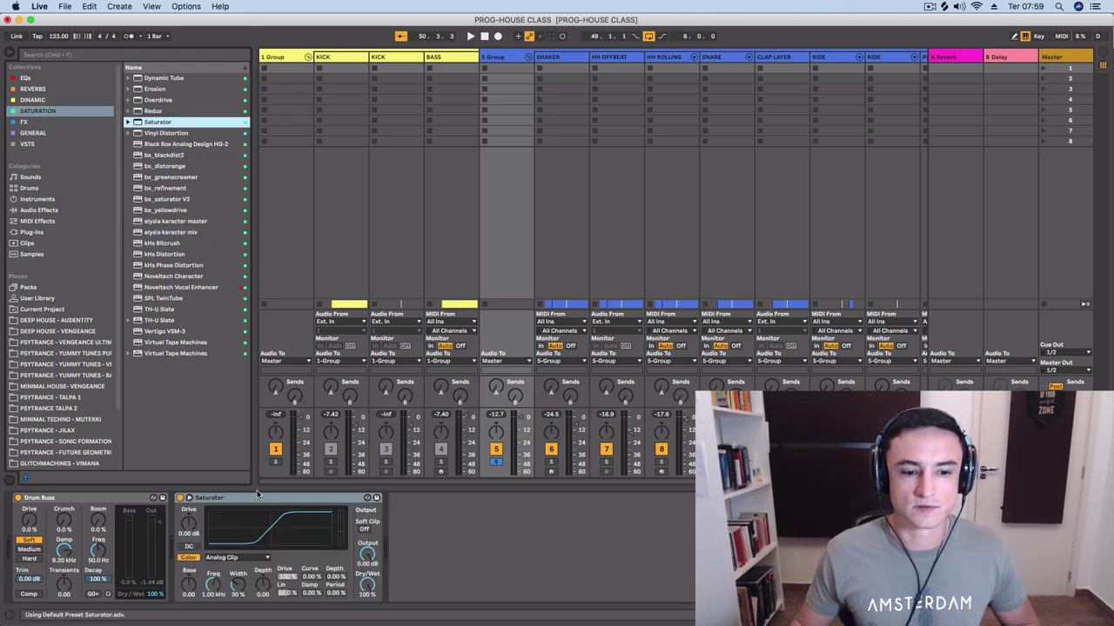
# Try the Medium Curve, Hard Curve and Digital Clip types on the Saturator, and remove the device from the drum group
pyautogui.click(254, 558)
pyautogui.click(249, 585)
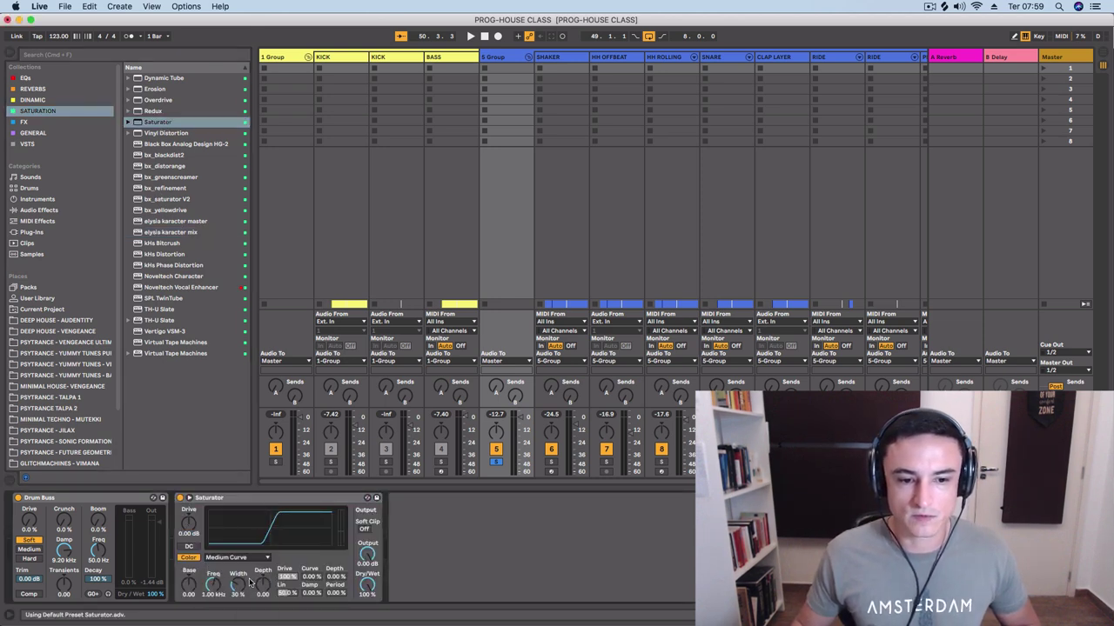
pyautogui.click(248, 557)
pyautogui.click(246, 595)
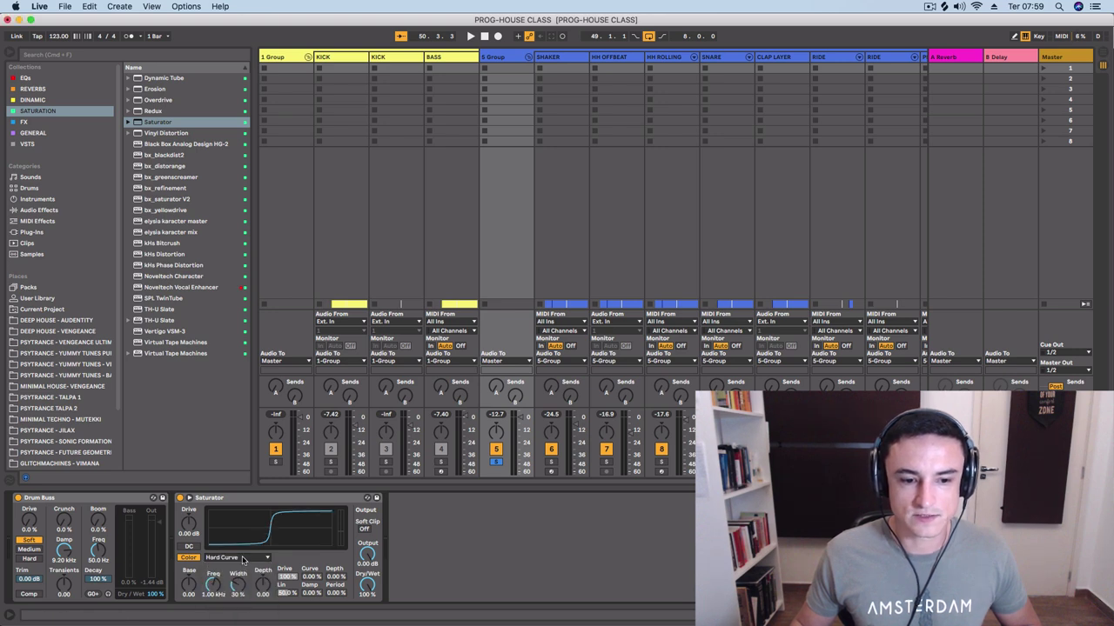
pyautogui.click(245, 561)
pyautogui.click(244, 615)
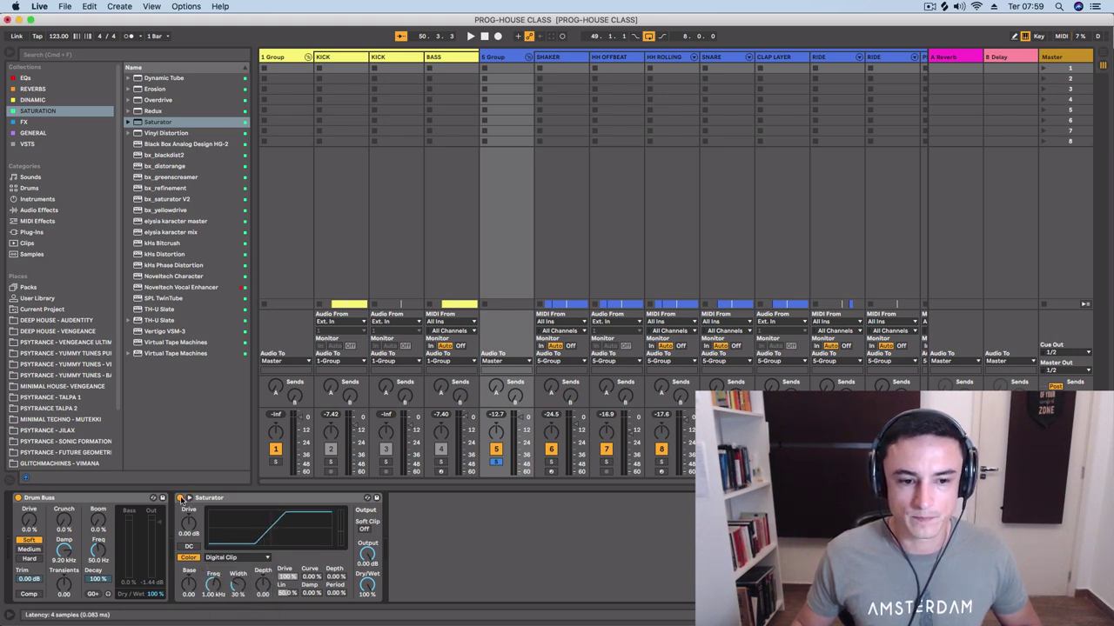
pyautogui.click(183, 502)
pyautogui.press('Delete')
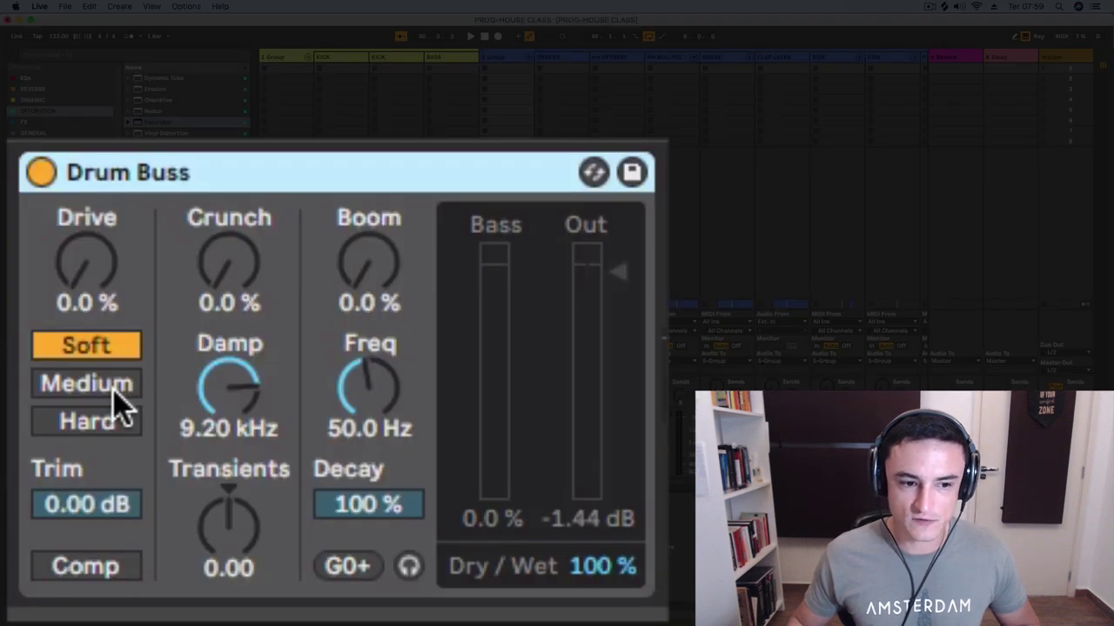
# Switch the Drum Buss drive type through Medium and Hard, and return it to Soft
pyautogui.click(36, 550)
pyautogui.click(37, 558)
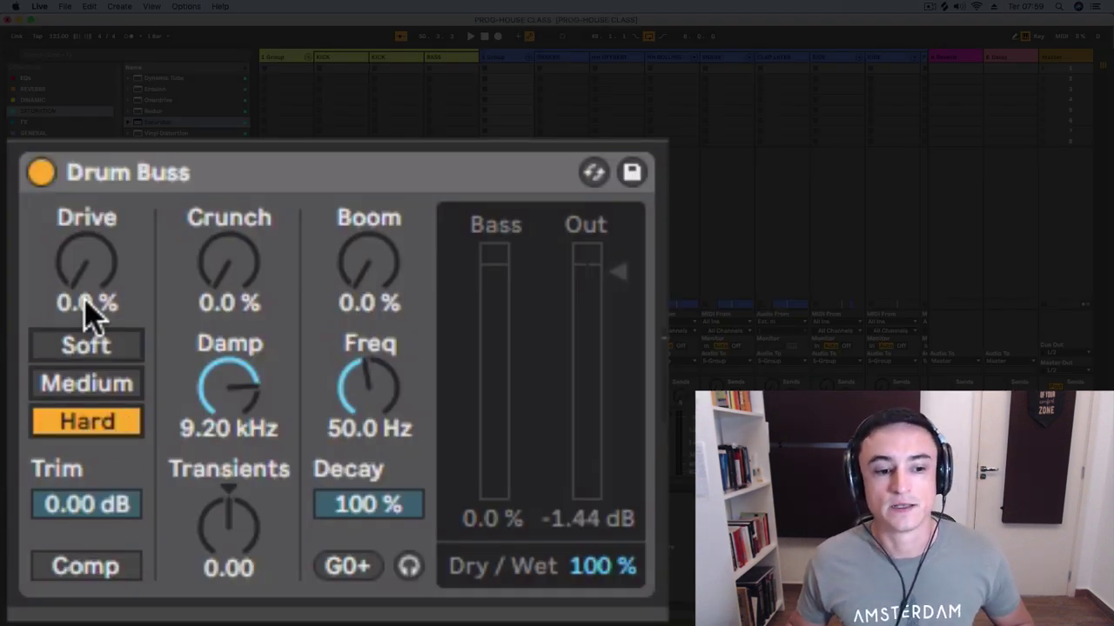
pyautogui.click(80, 348)
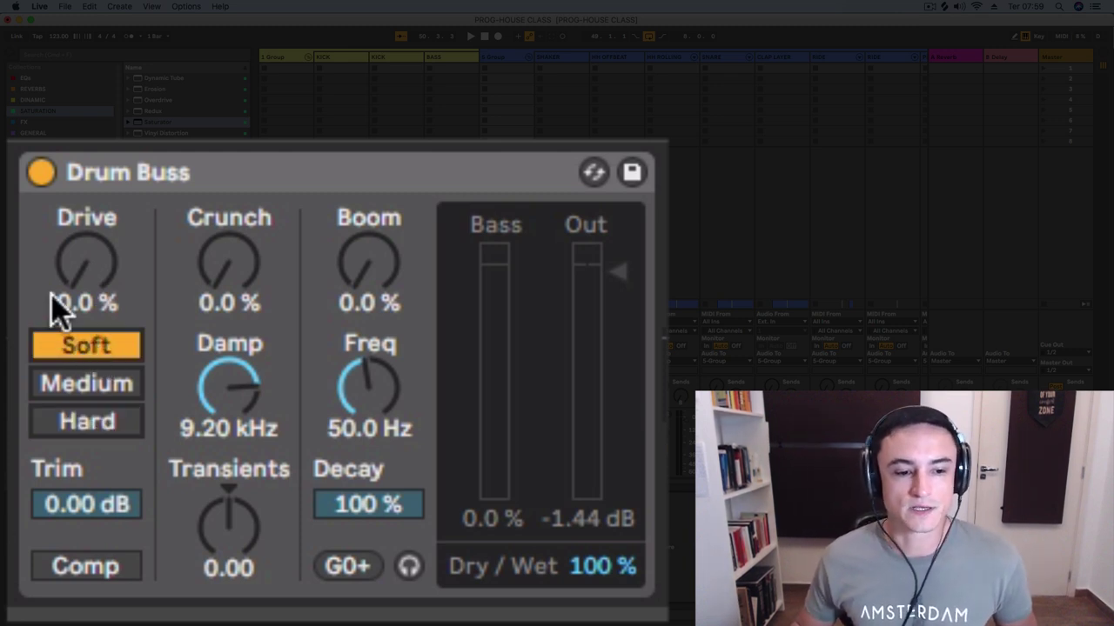
# Play the drum group while adjusting the Drum Buss Drive, and leave it at 49%
pyautogui.press('space')
pyautogui.moveTo(84, 280); pyautogui.dragTo(84, 221)
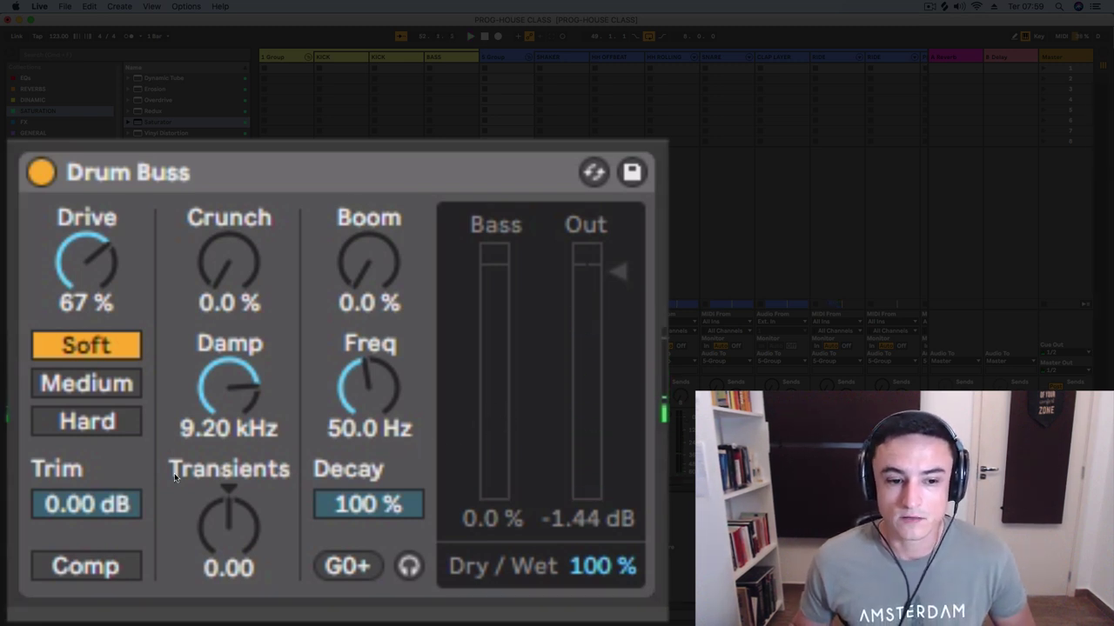
pyautogui.moveTo(76, 261); pyautogui.dragTo(83, 268)
pyautogui.press('space')
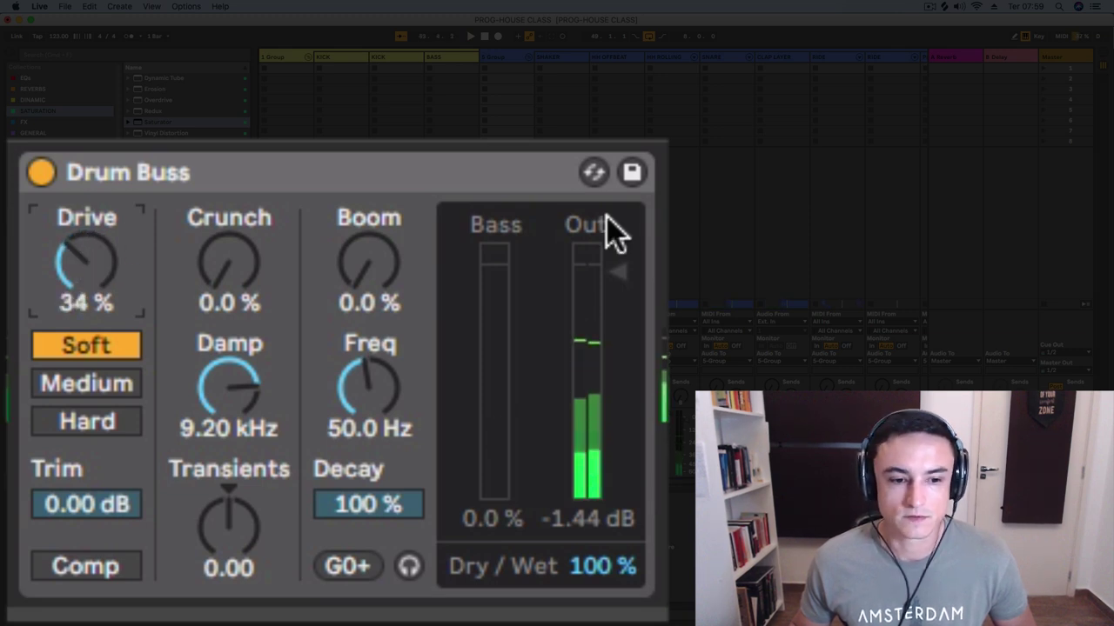
pyautogui.moveTo(94, 254); pyautogui.dragTo(94, 239)
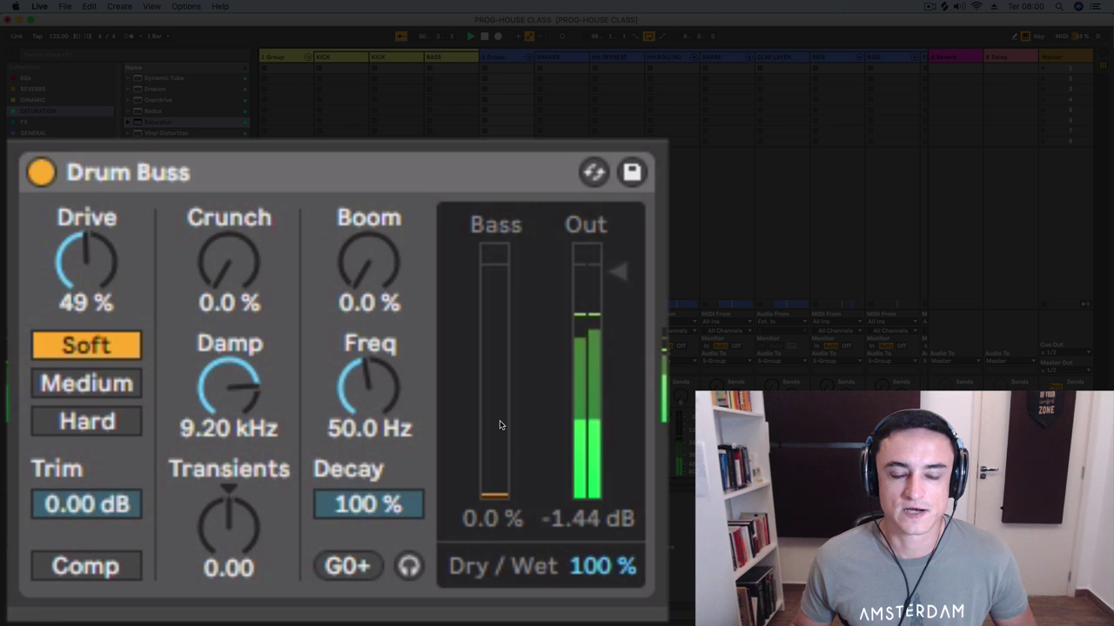
# Compare Drum Buss with its bypassed signal and lower its output gain to -6.26 dB to match the level
pyautogui.click(41, 173)
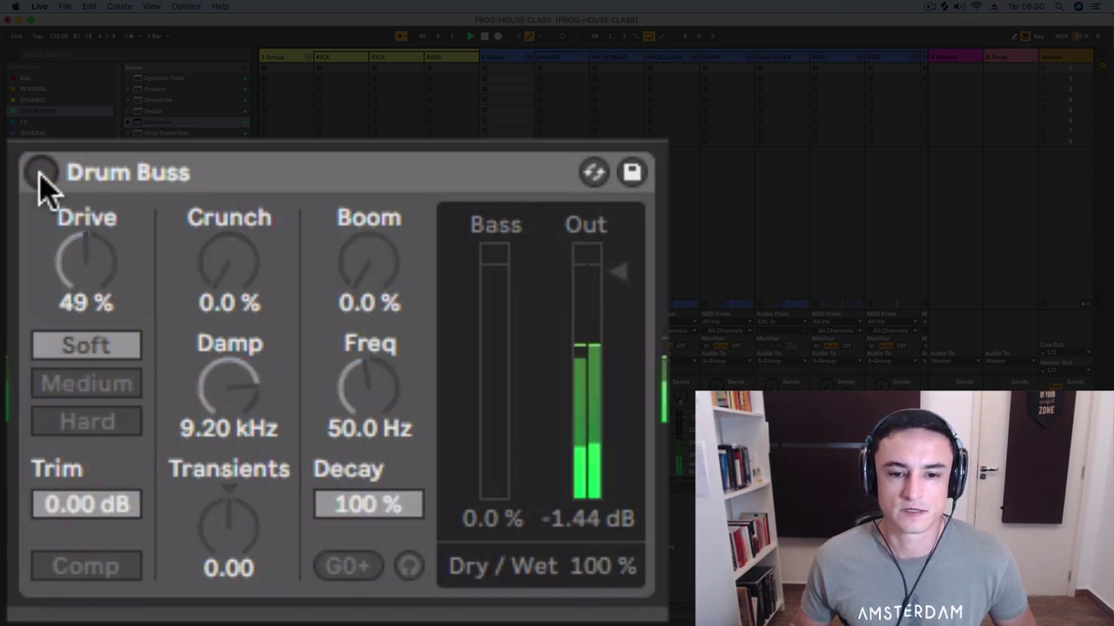
pyautogui.click(40, 173)
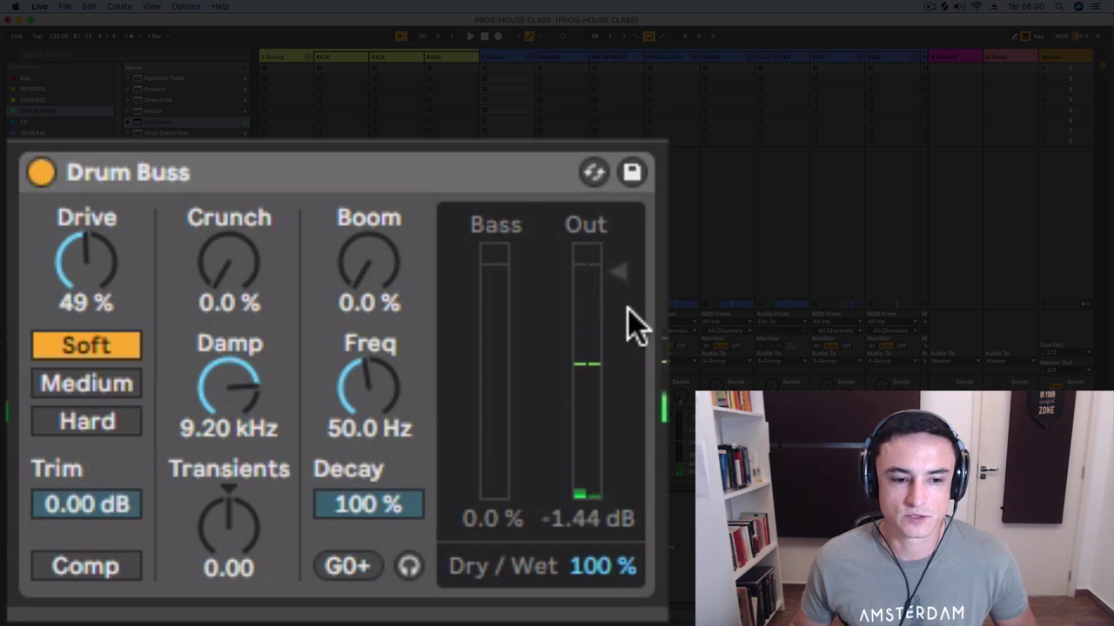
pyautogui.moveTo(618, 279); pyautogui.dragTo(616, 327)
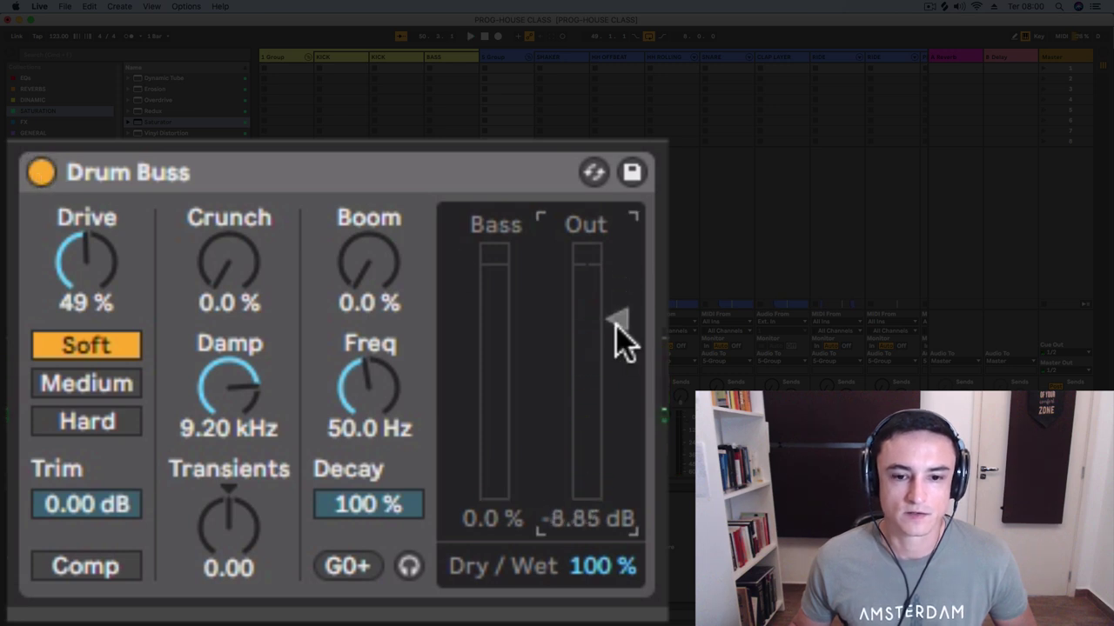
pyautogui.press('space')
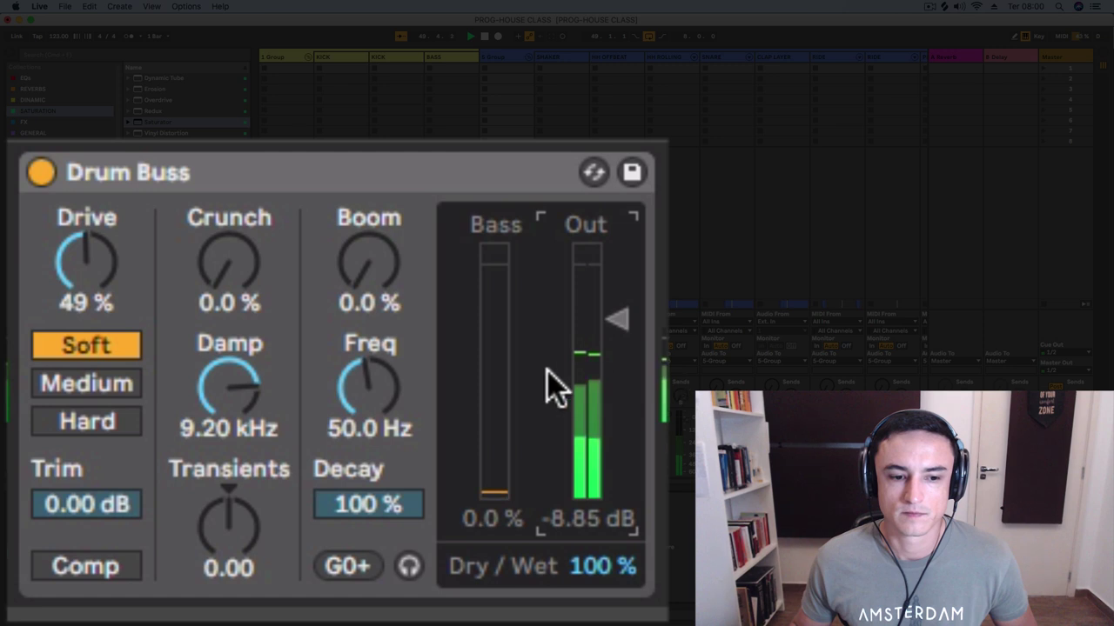
pyautogui.moveTo(617, 319); pyautogui.dragTo(615, 303)
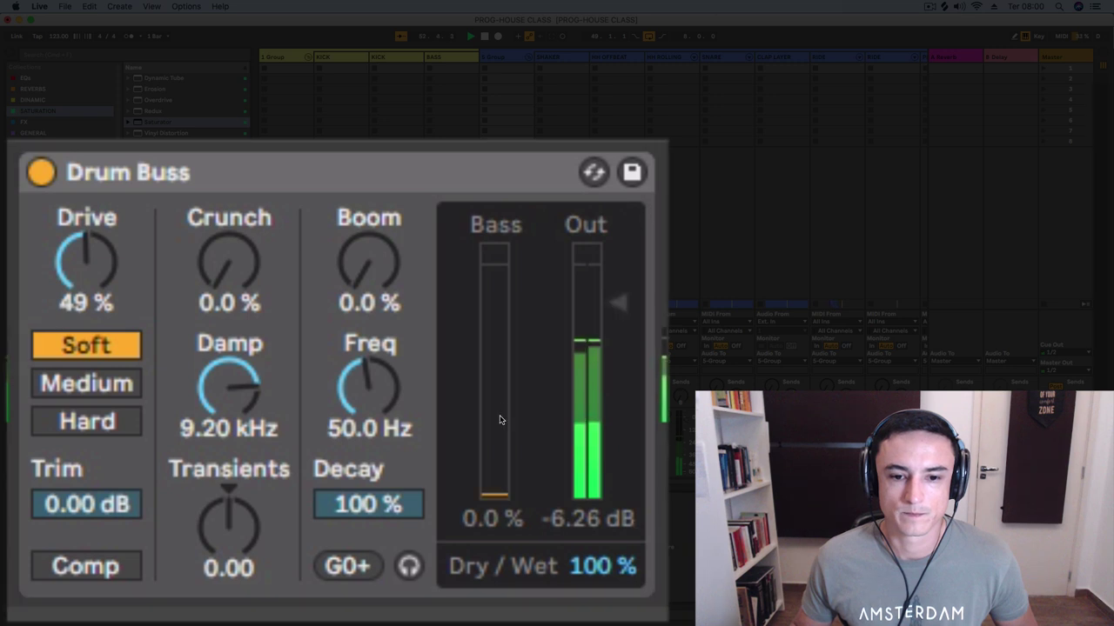
# Compare the level-matched drum group with Drum Buss bypassed and enabled, and stop playback
pyautogui.click(41, 172)
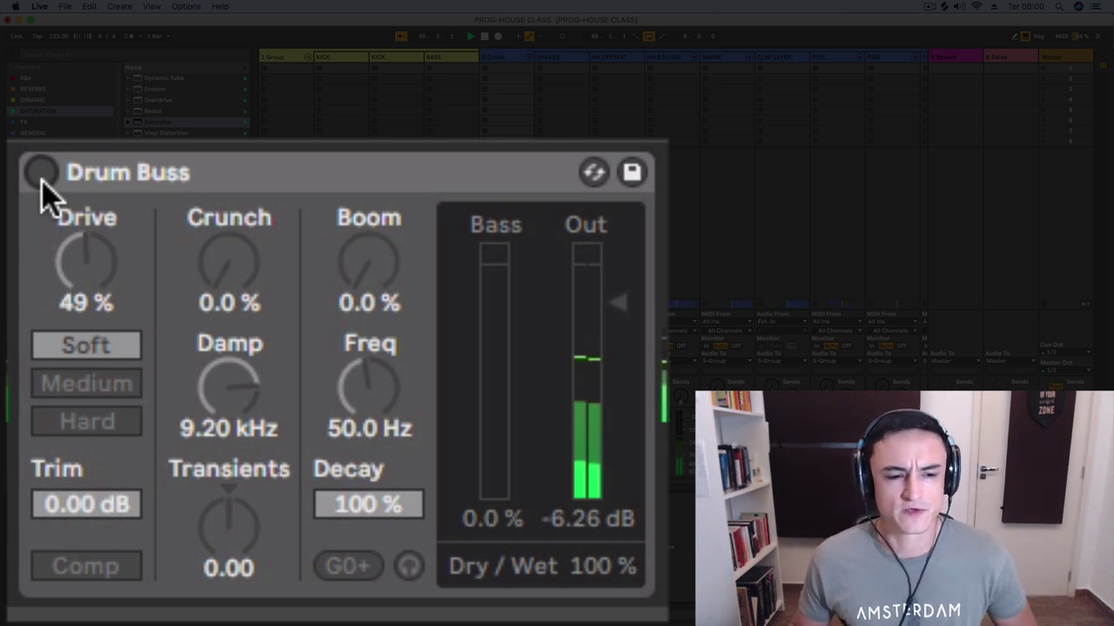
pyautogui.click(41, 172)
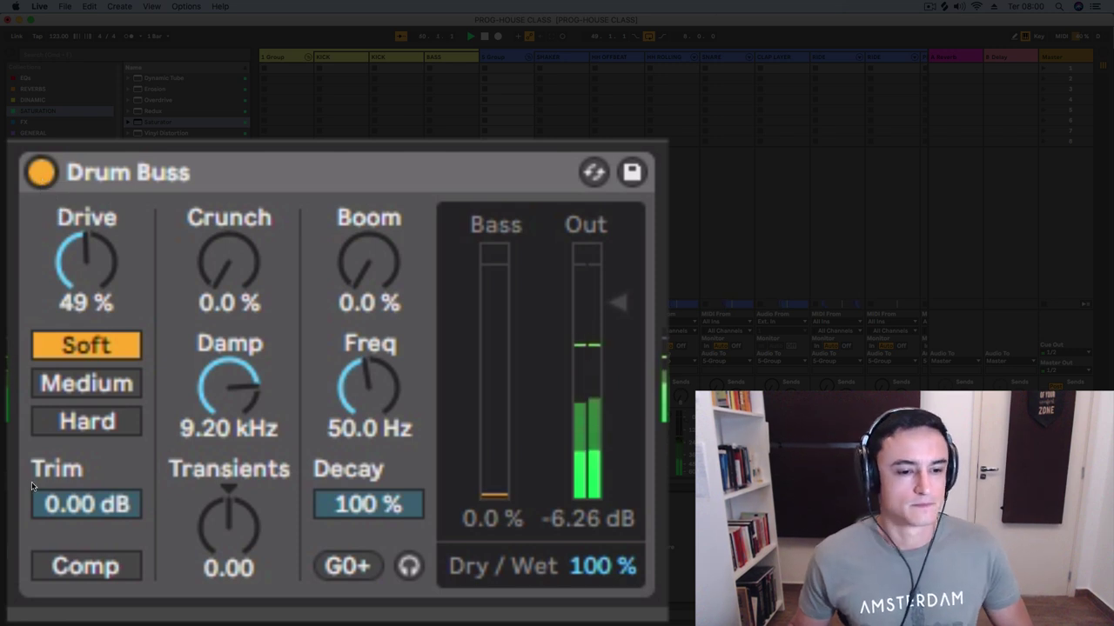
pyautogui.press('space')
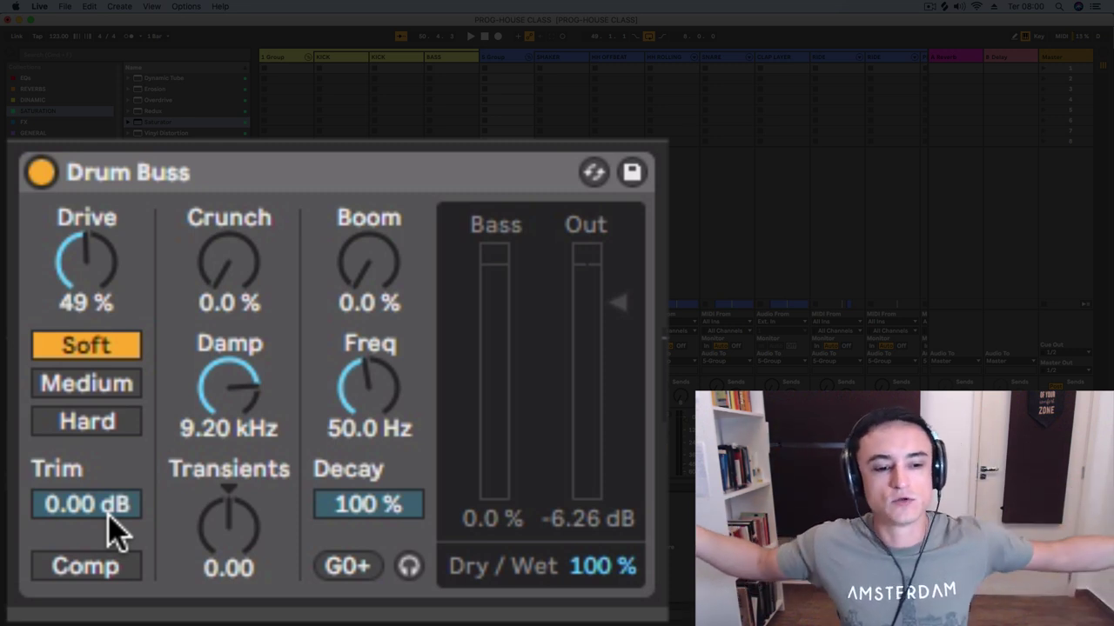
# Set the Drum Buss input Trim to -2.81 dB
pyautogui.moveTo(118, 522); pyautogui.dragTo(117, 544)
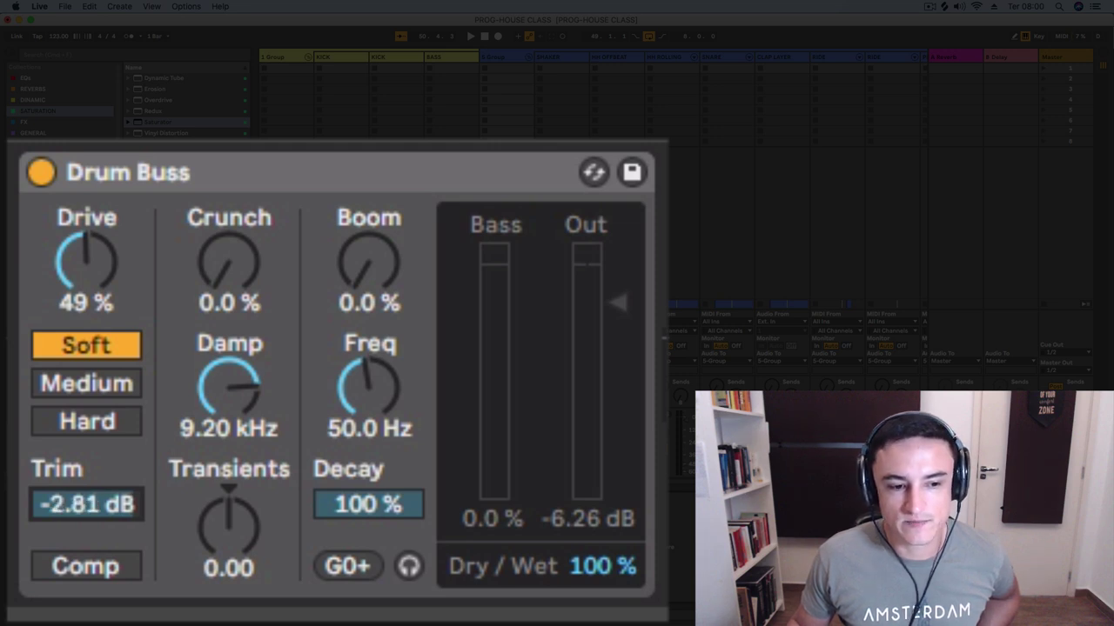
# Reset the Drum Buss Trim and lower it to -3.12 dB
pyautogui.doubleClick(79, 505)
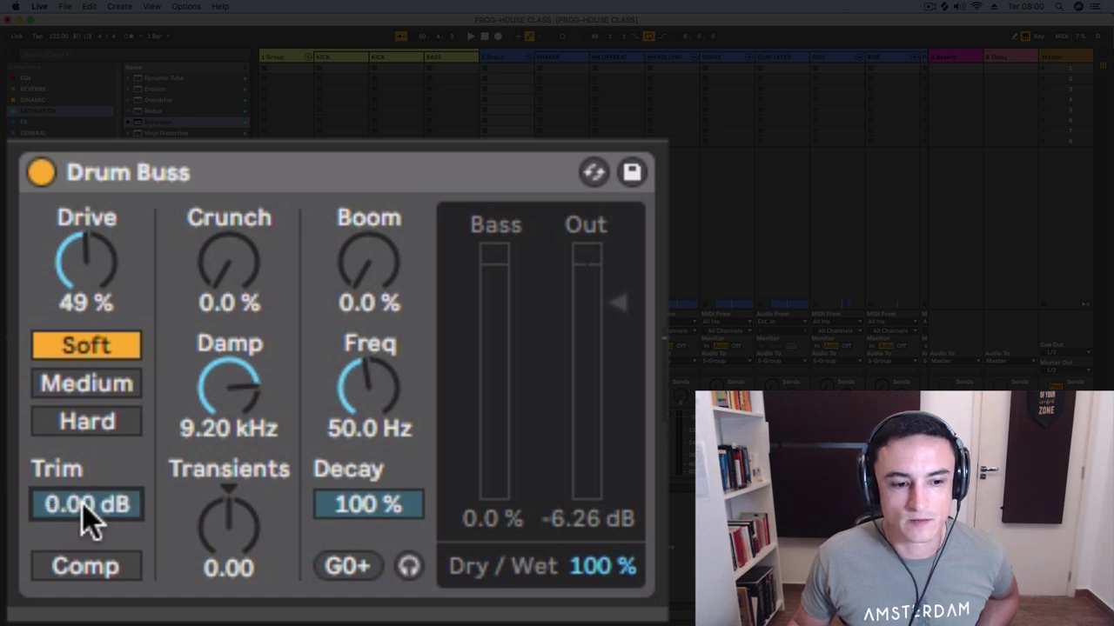
pyautogui.write('3')
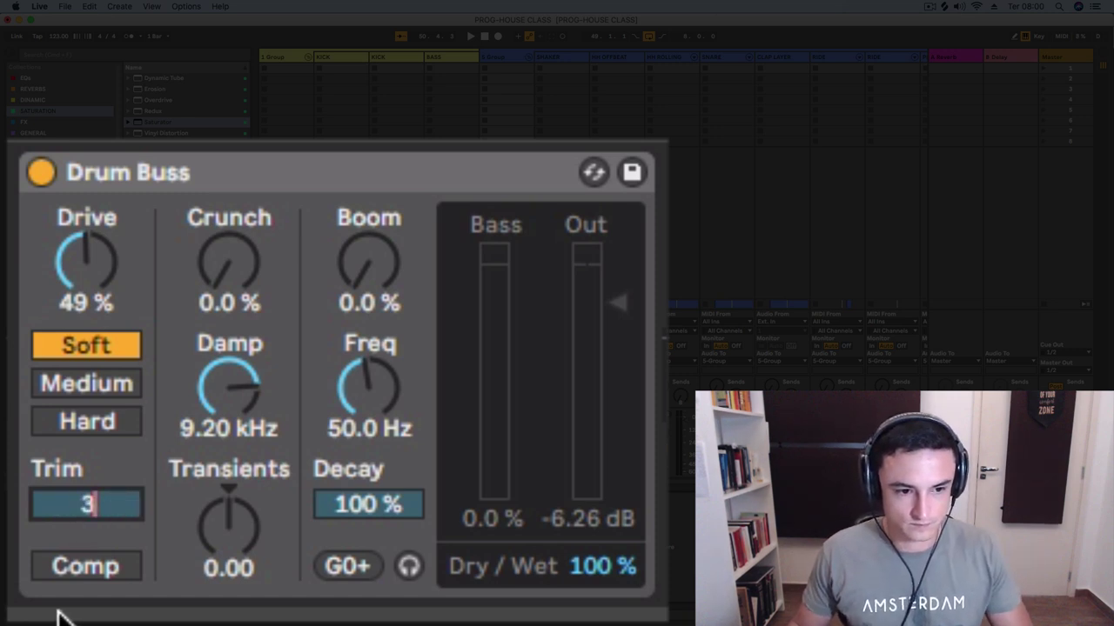
pyautogui.press('Return')
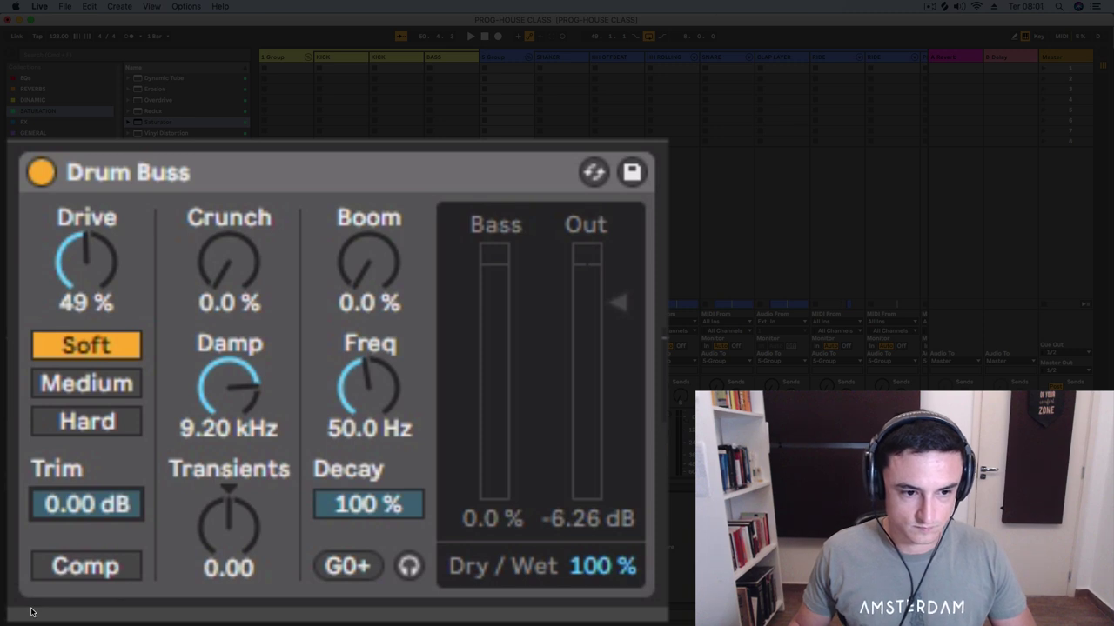
pyautogui.moveTo(87, 505)
pyautogui.mouseDown()
pyautogui.moveTo(87, 540)
pyautogui.moveTo(87, 509)
pyautogui.mouseUp()
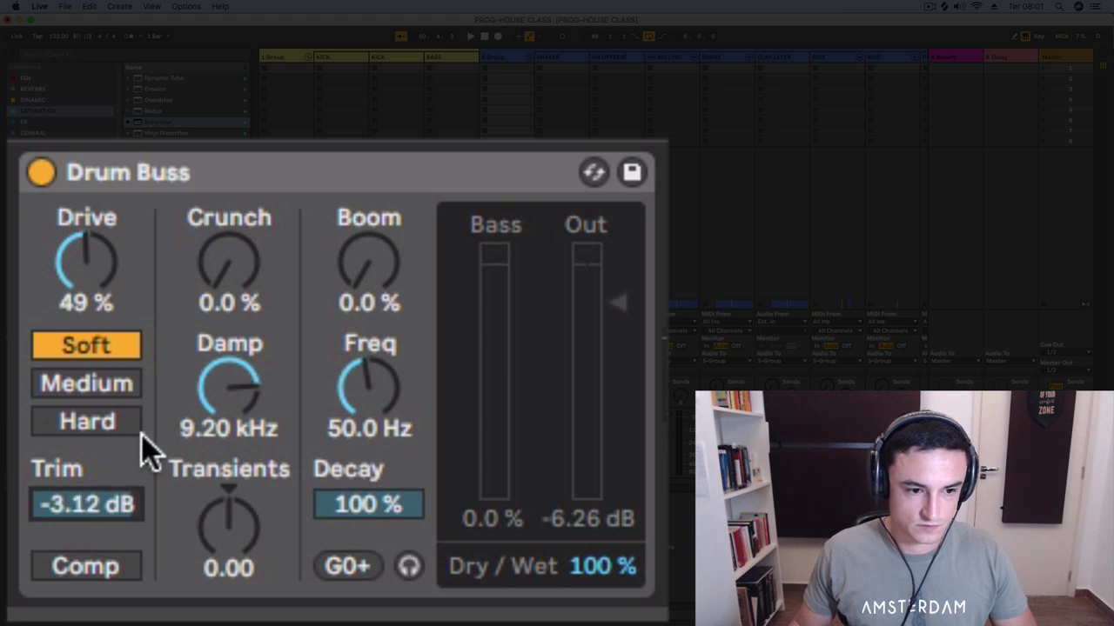
# Play the drum group, raise Drive to 60%, and audition the Medium and Hard distortion types
pyautogui.press('space')
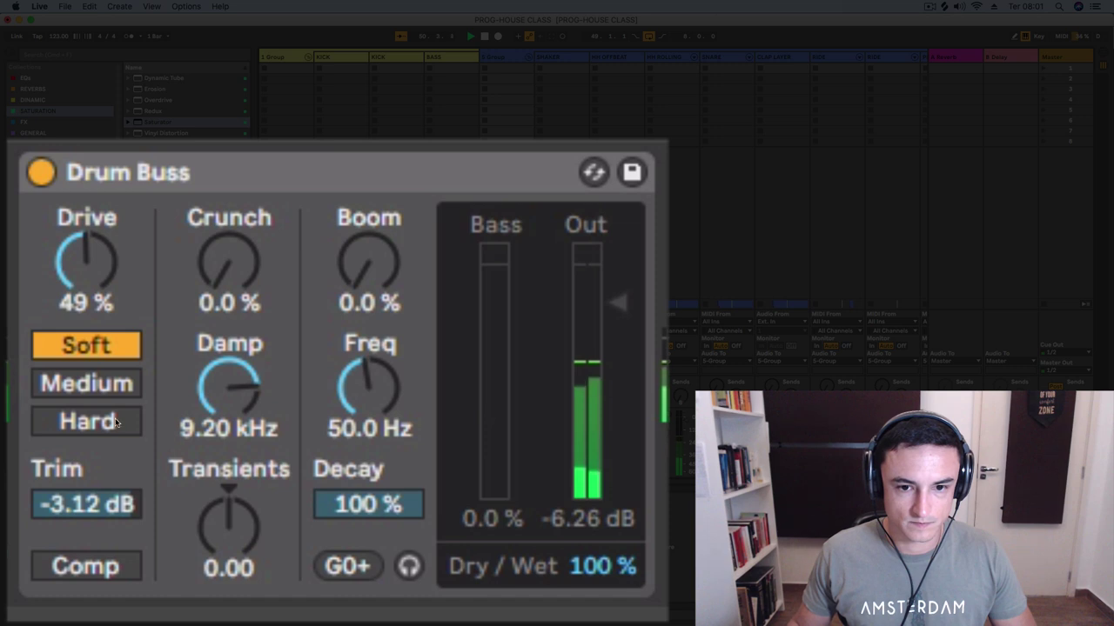
pyautogui.moveTo(48, 225); pyautogui.dragTo(48, 210)
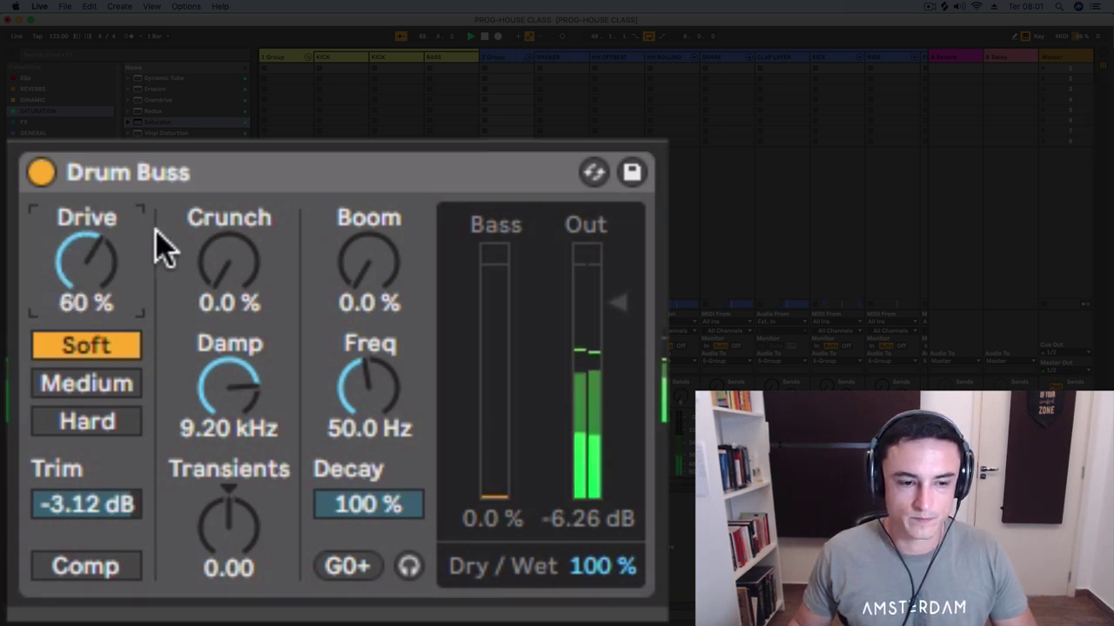
pyautogui.click(113, 388)
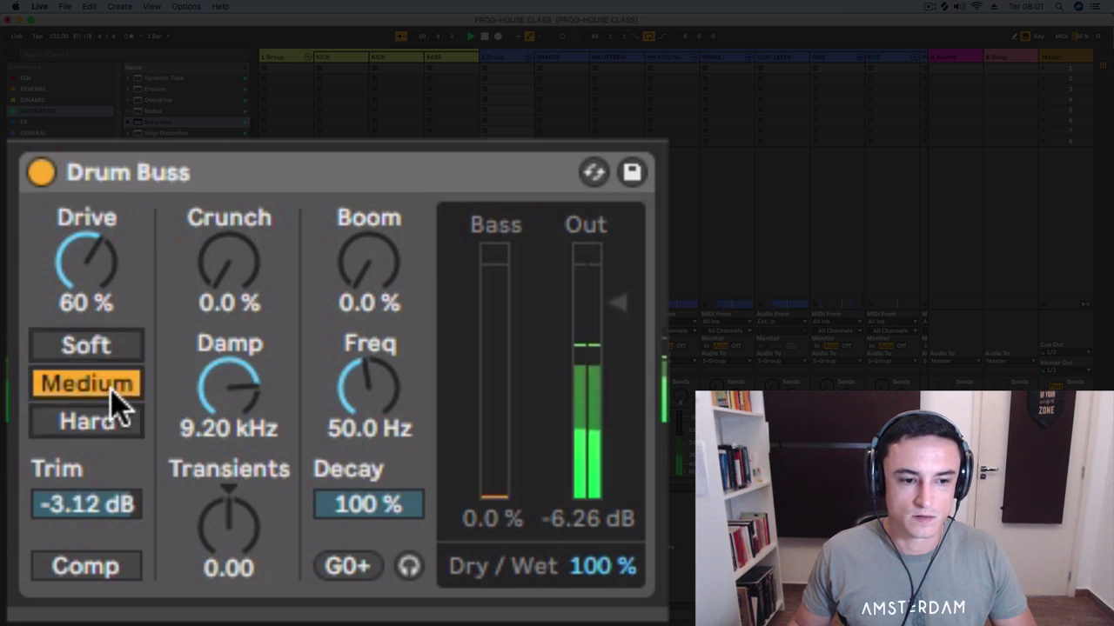
pyautogui.click(100, 428)
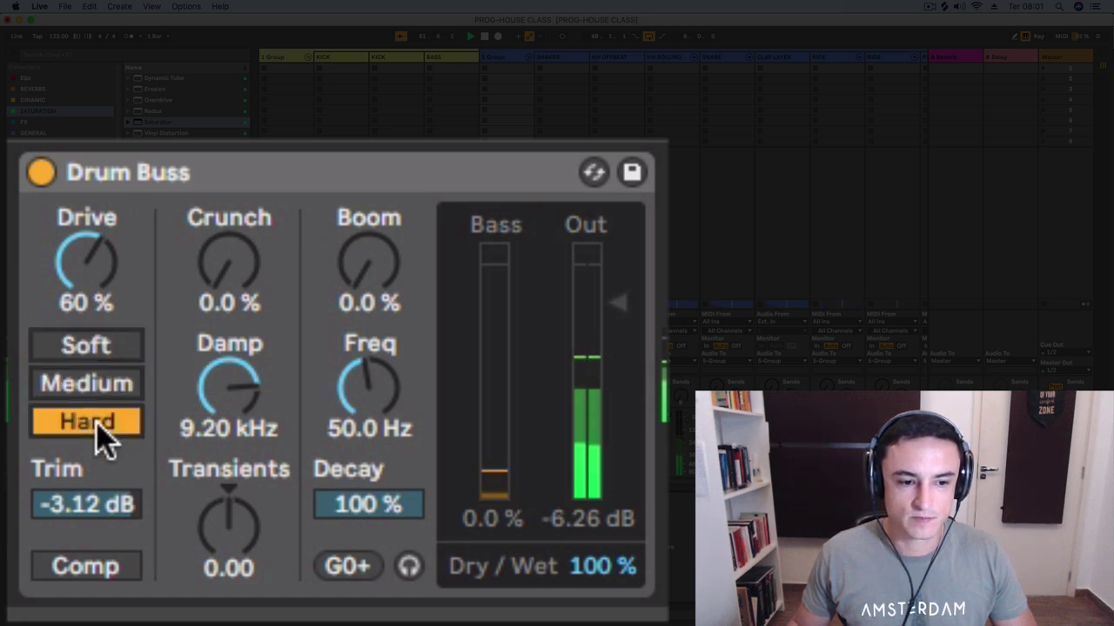
# Raise Drive to 91% and compare the Hard, Medium and Soft distortion types during playback, ending on Soft
pyautogui.moveTo(90, 277); pyautogui.dragTo(89, 235)
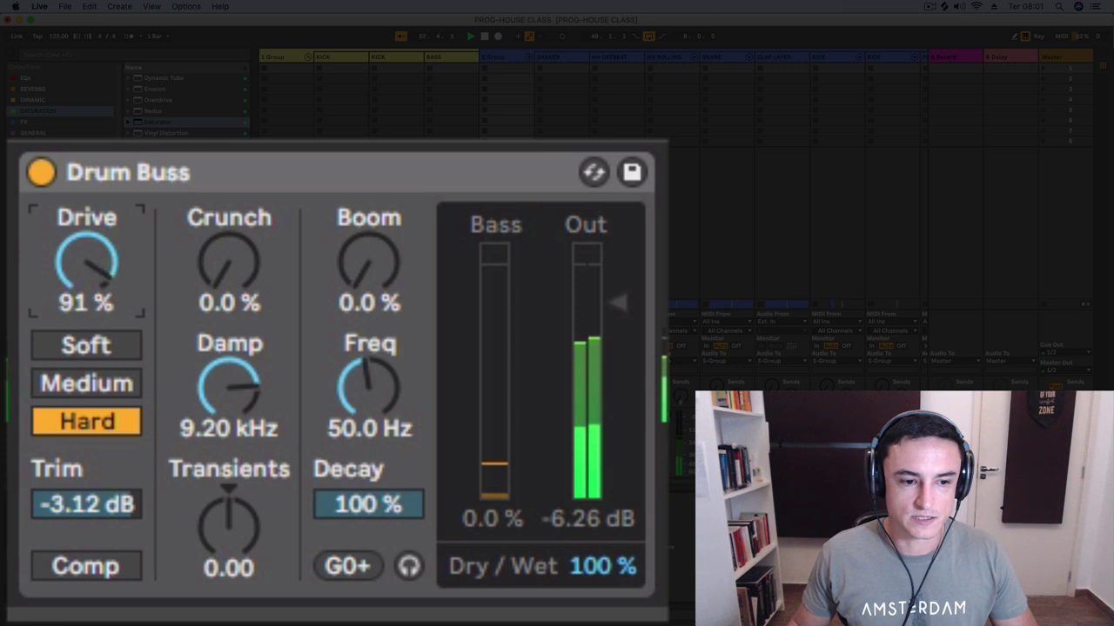
pyautogui.click(96, 393)
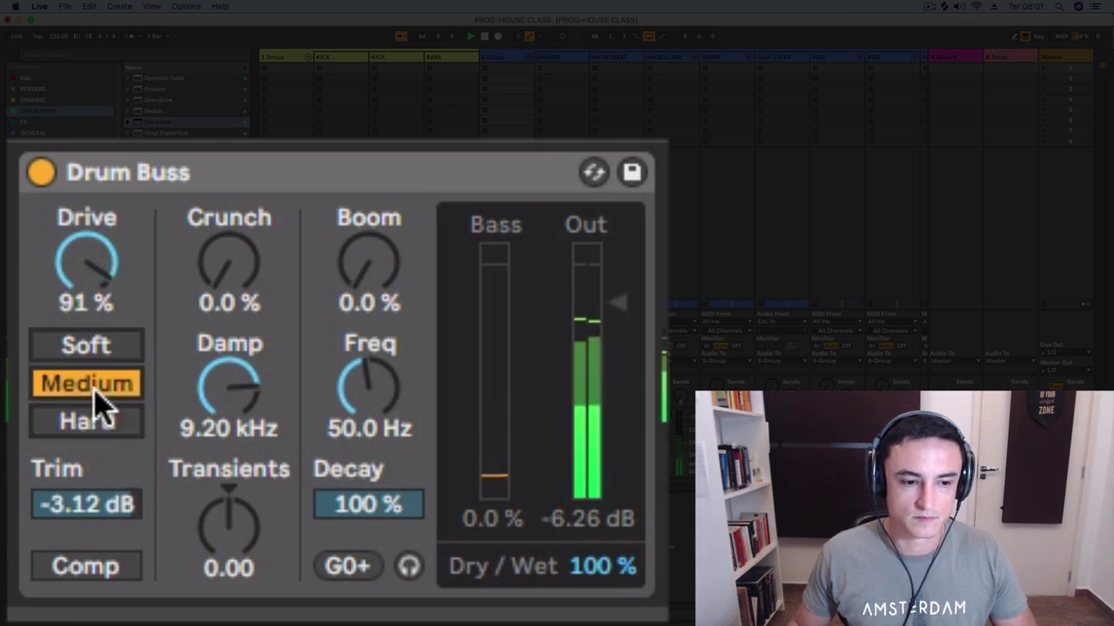
pyautogui.click(72, 352)
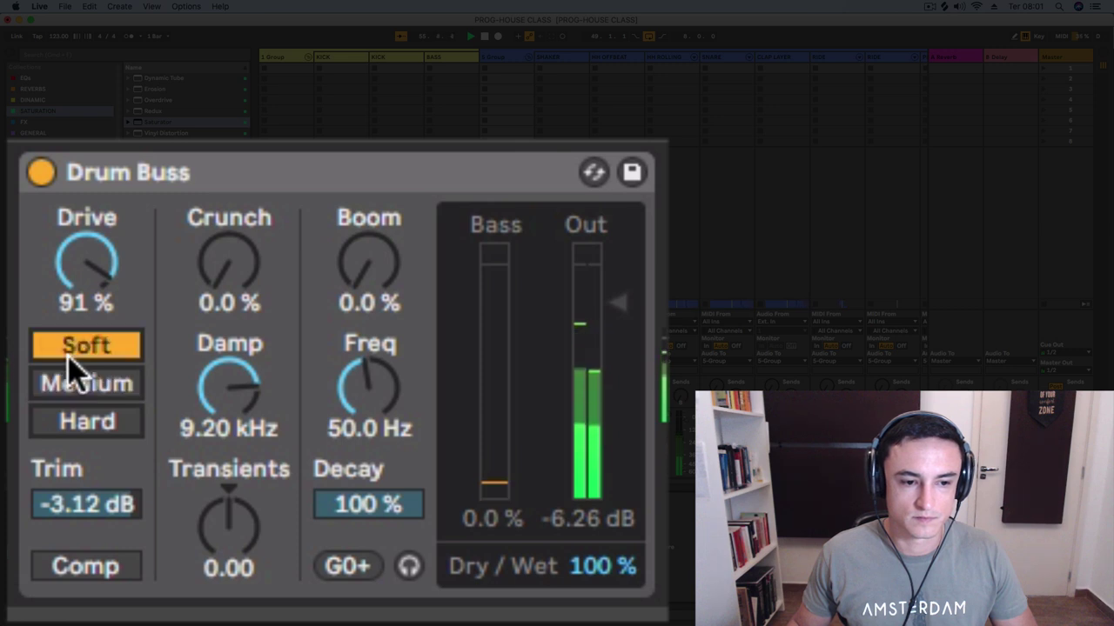
pyautogui.click(117, 427)
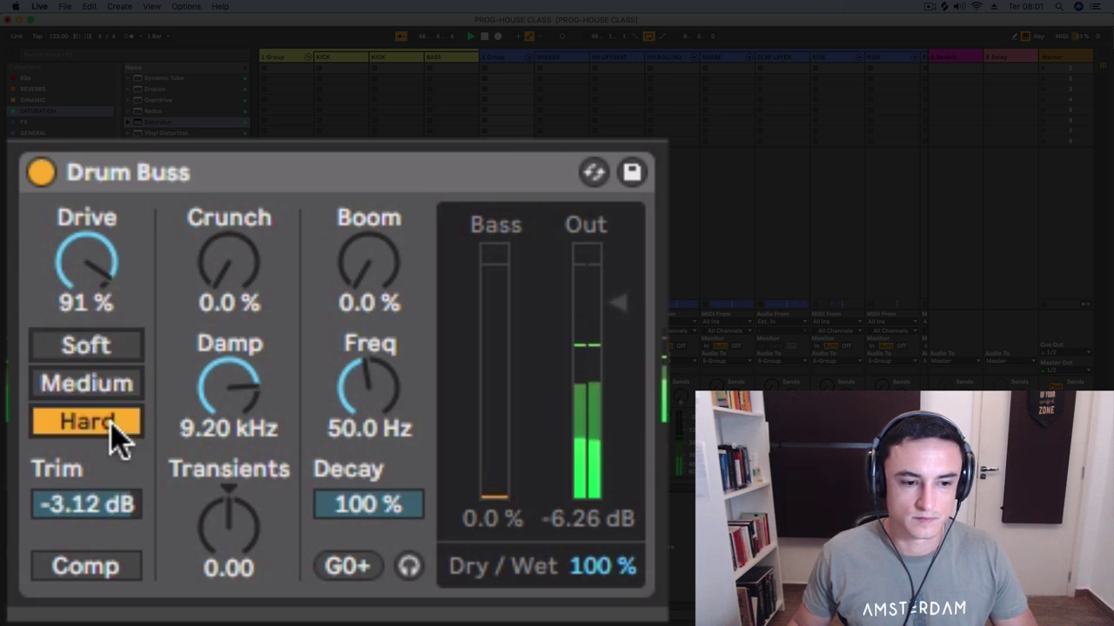
pyautogui.click(120, 393)
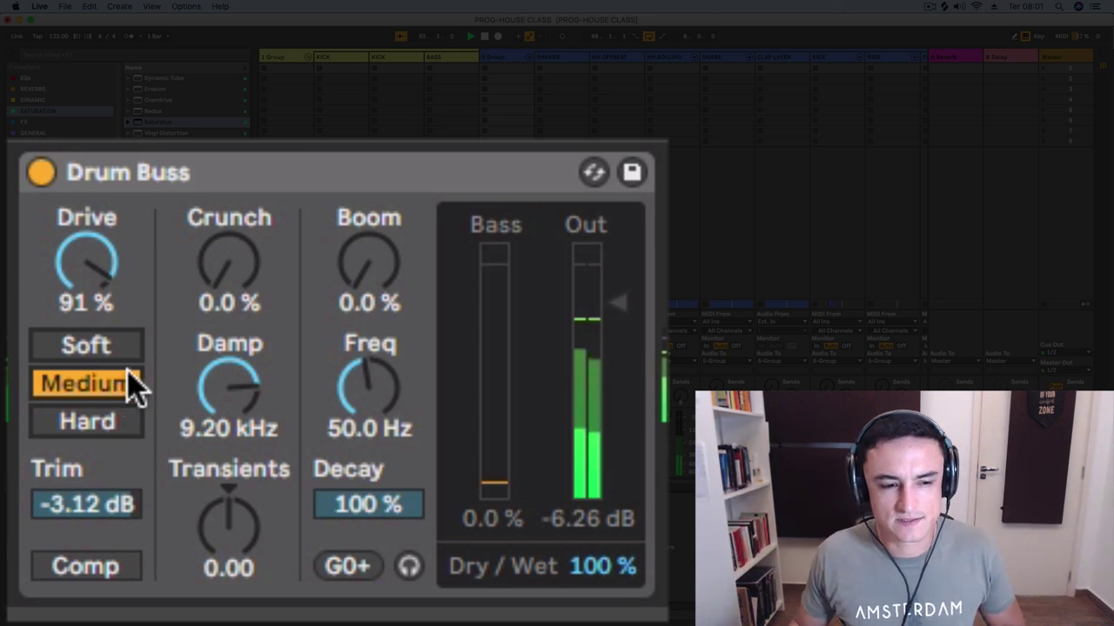
pyautogui.click(83, 346)
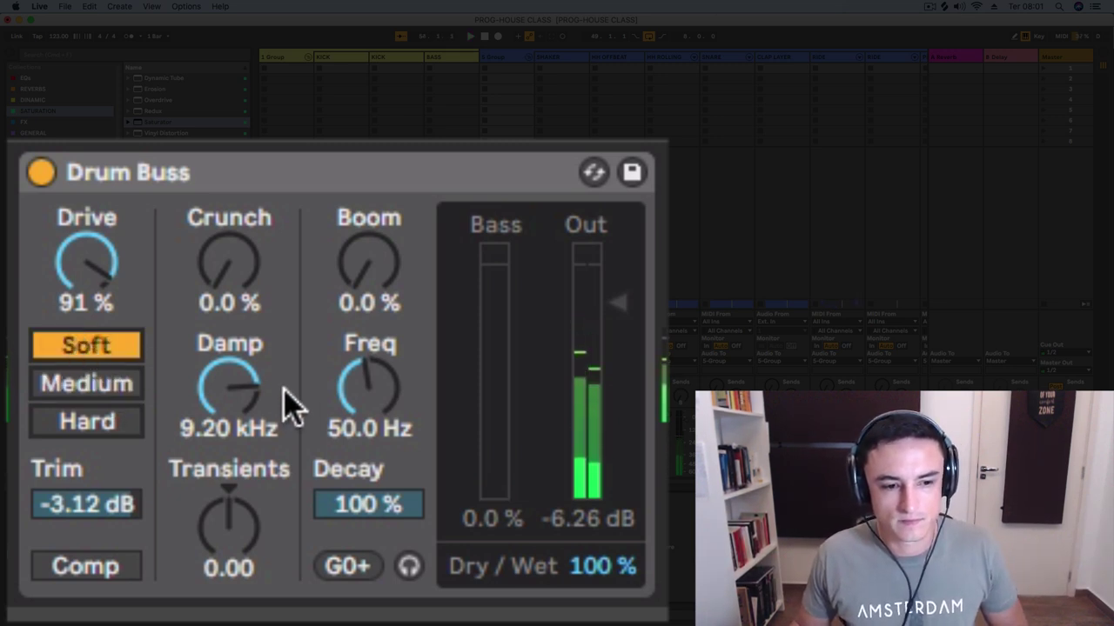
# Set Damp to 20.0 kHz and play the drum group again
pyautogui.moveTo(202, 392); pyautogui.dragTo(223, 385)
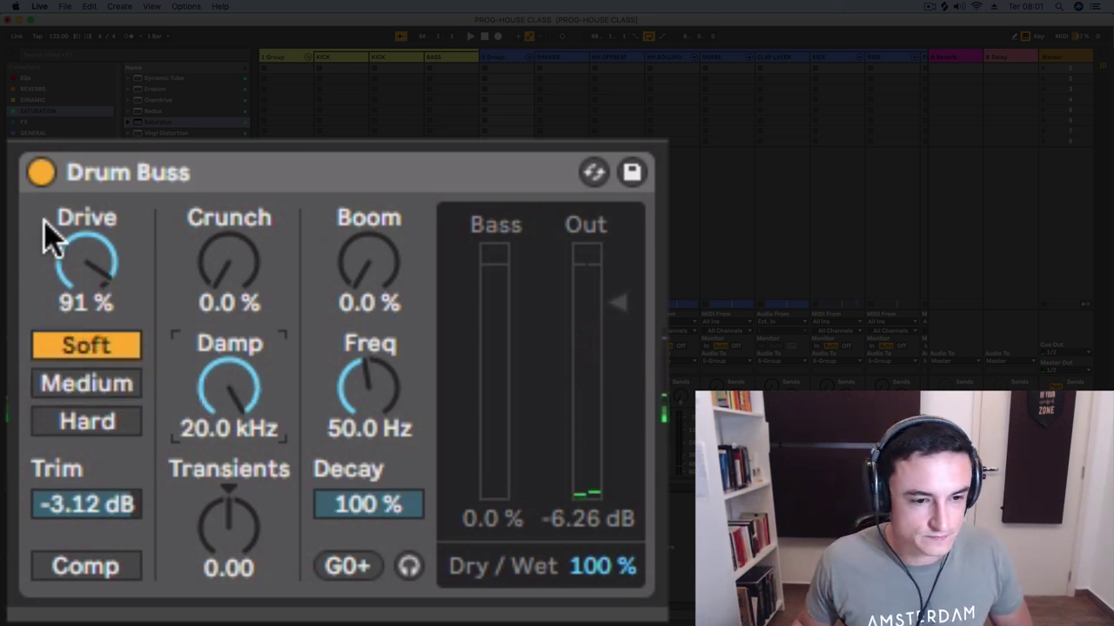
pyautogui.press('space')
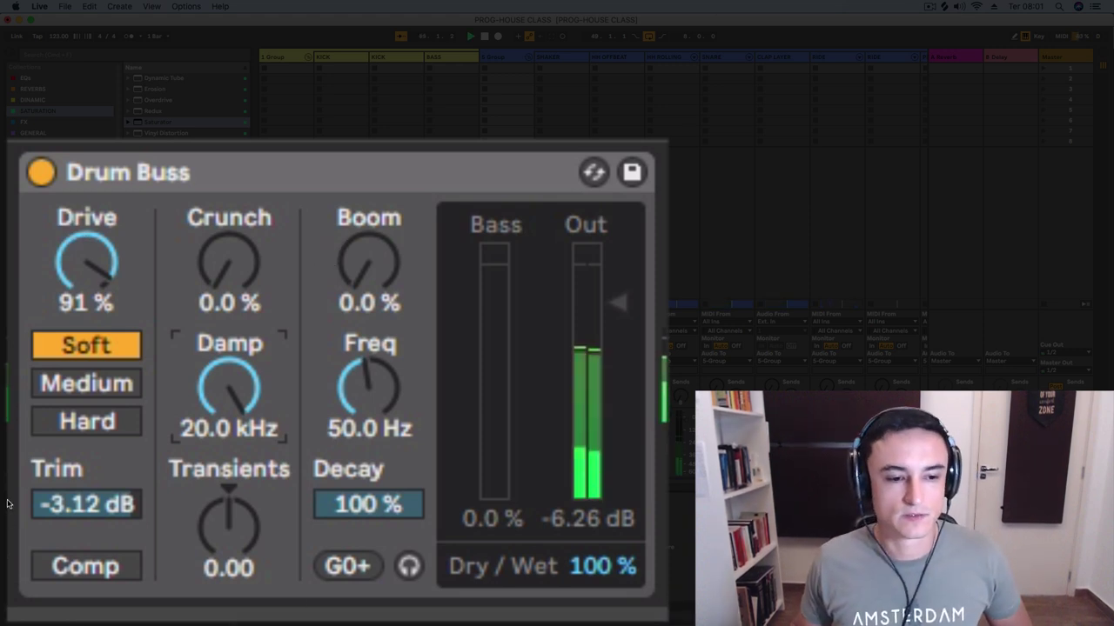
# Compare the Medium and Hard distortion types, keep Medium, and lower Drive to 35%
pyautogui.click(91, 389)
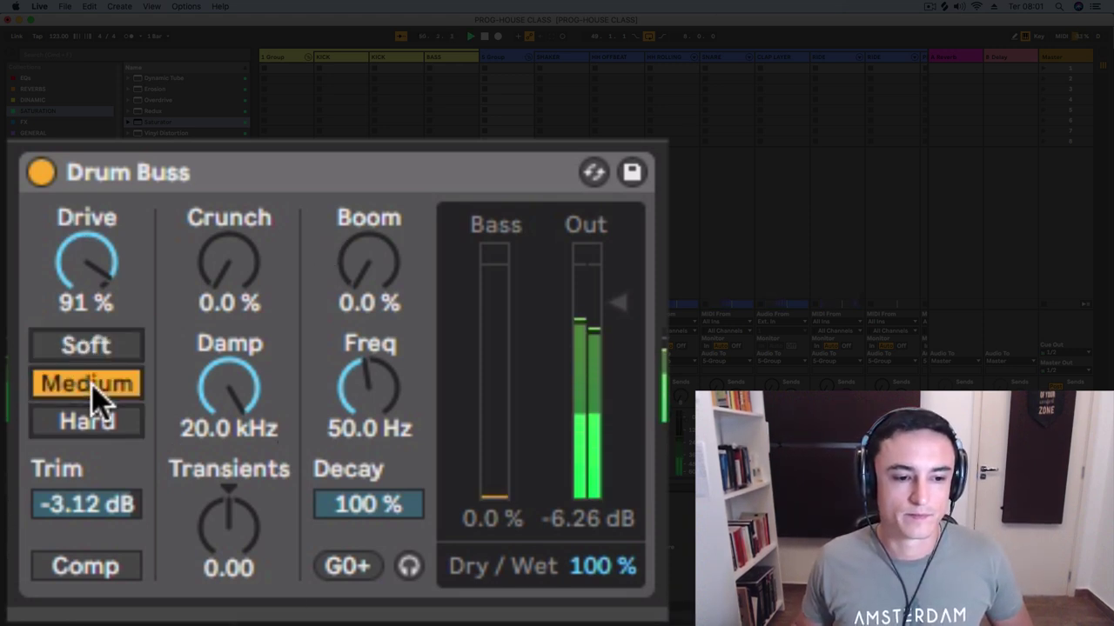
pyautogui.click(118, 422)
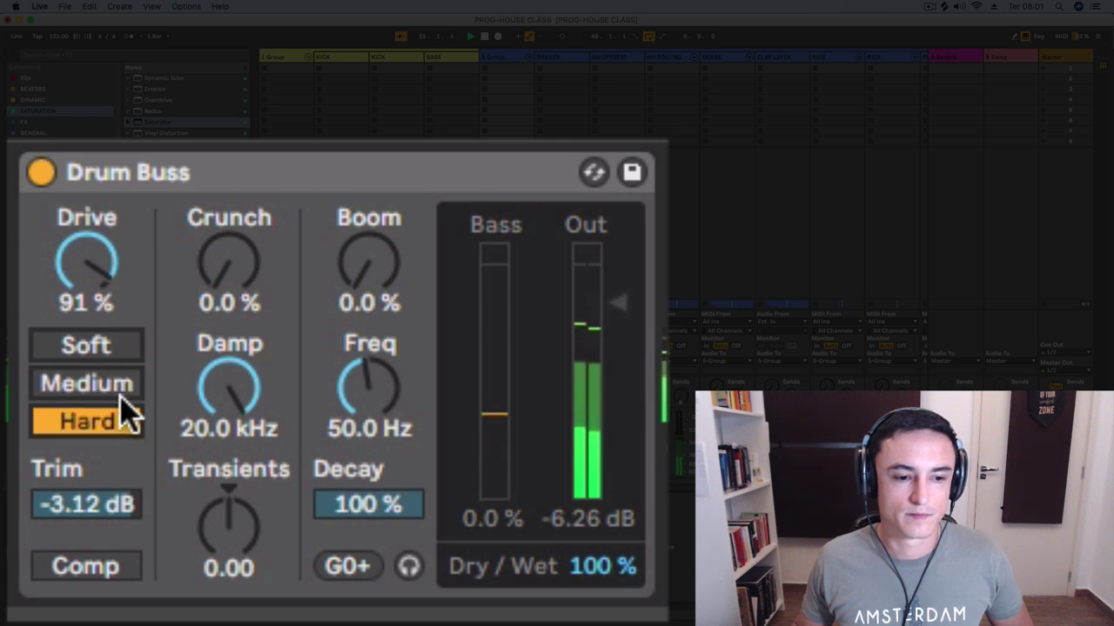
pyautogui.click(120, 396)
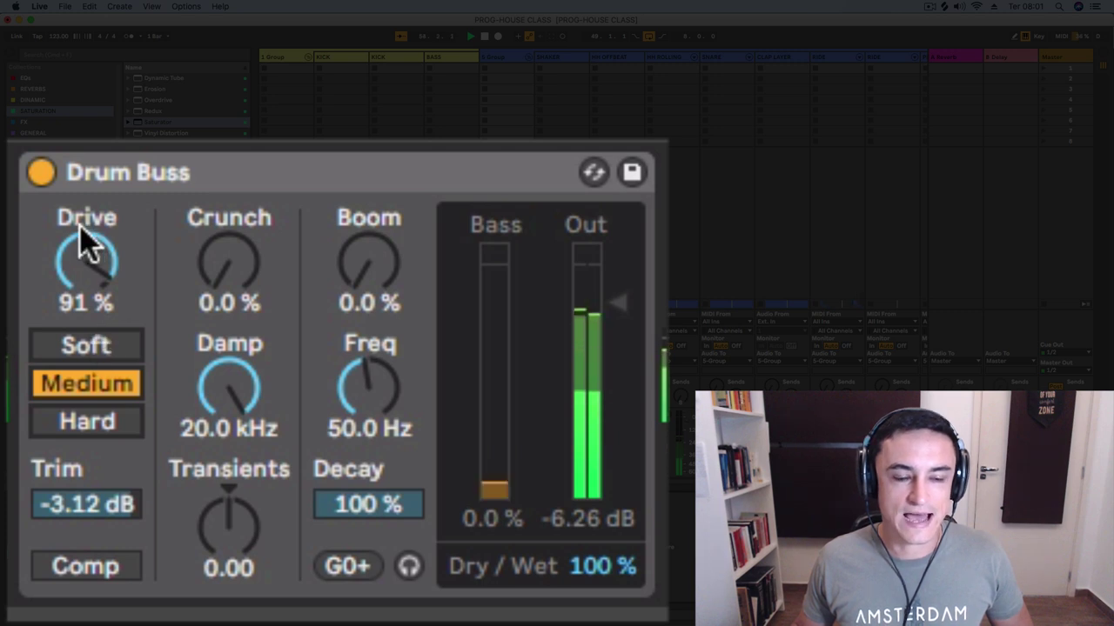
pyautogui.moveTo(82, 231); pyautogui.dragTo(82, 338)
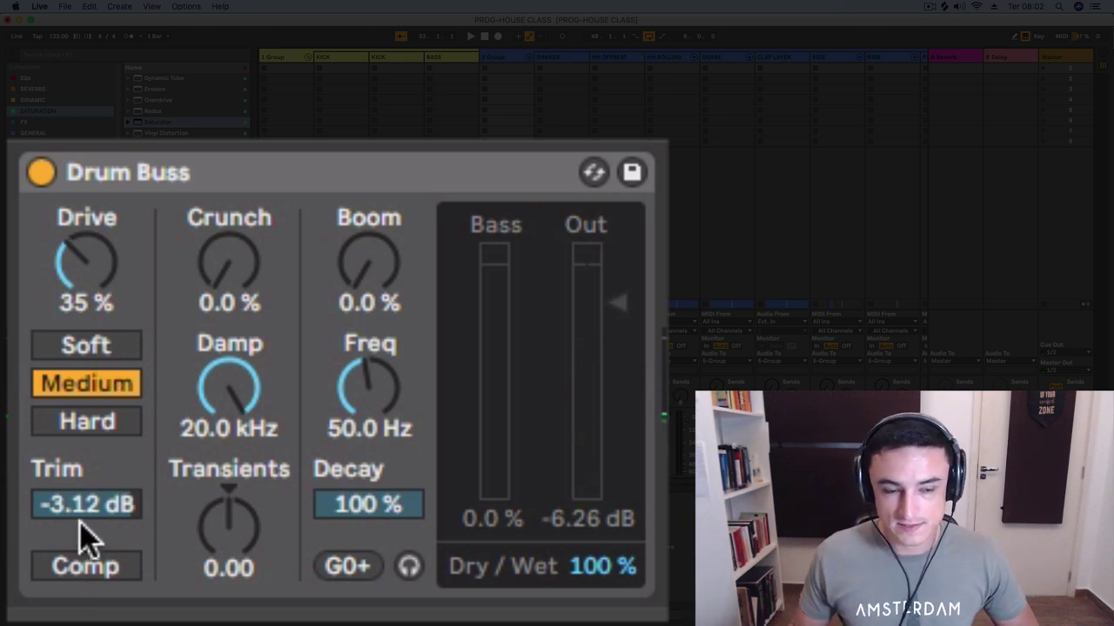
# Enable the built-in compressor in Drum Buss
pyautogui.click(86, 581)
pyautogui.click(85, 581)
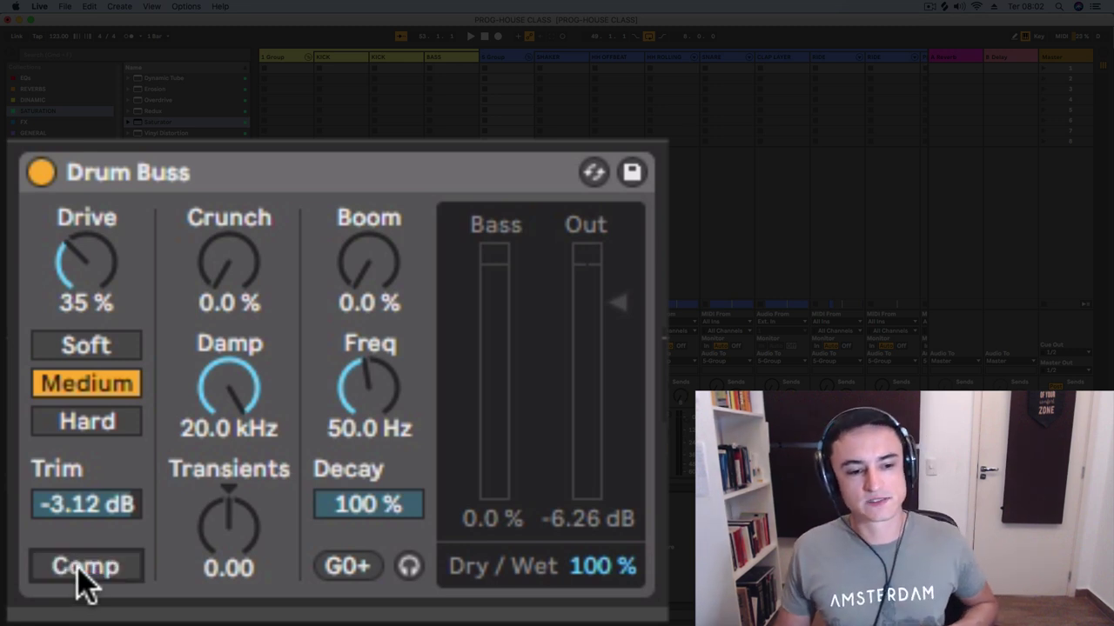
pyautogui.click(66, 572)
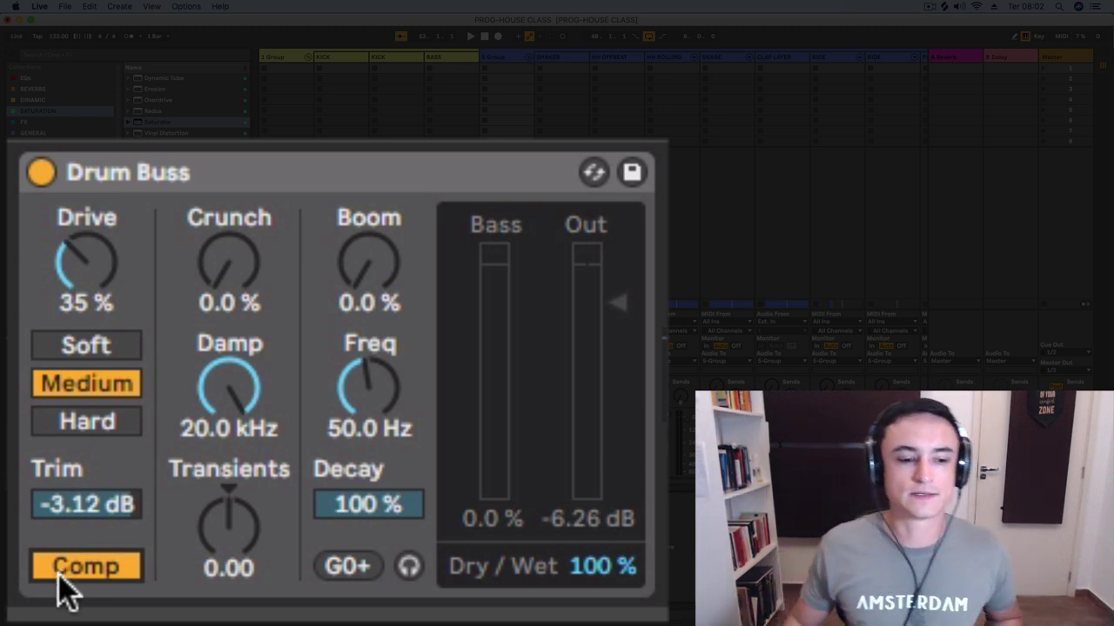
# Play the drum group, lower the Drum Buss output gain to -12.6 dB, and stop playback
pyautogui.press('space')
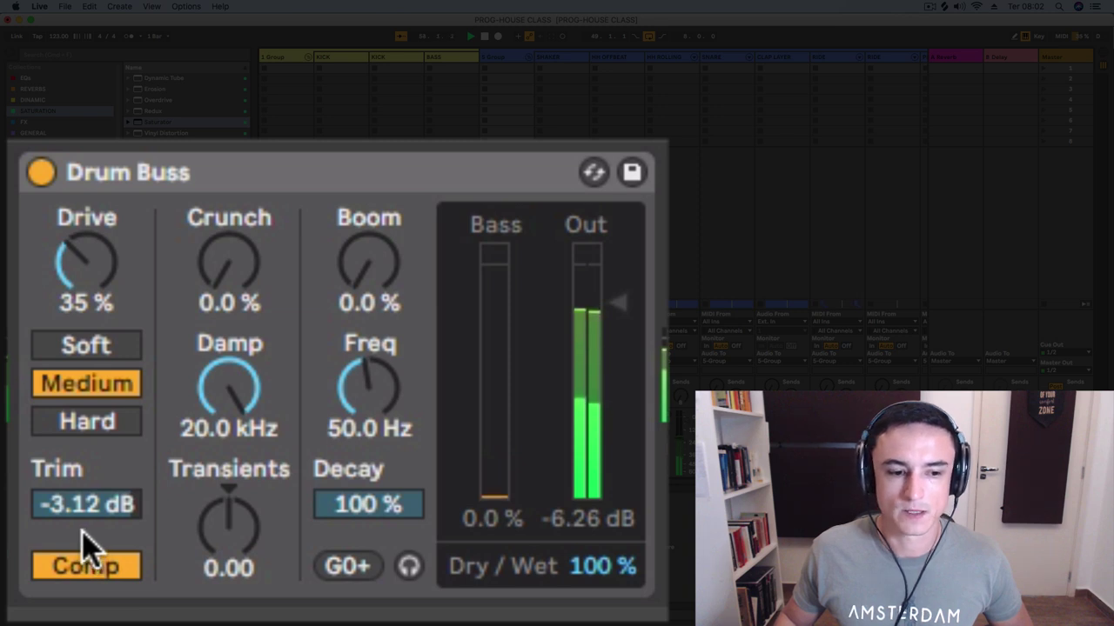
pyautogui.moveTo(623, 299); pyautogui.dragTo(601, 322)
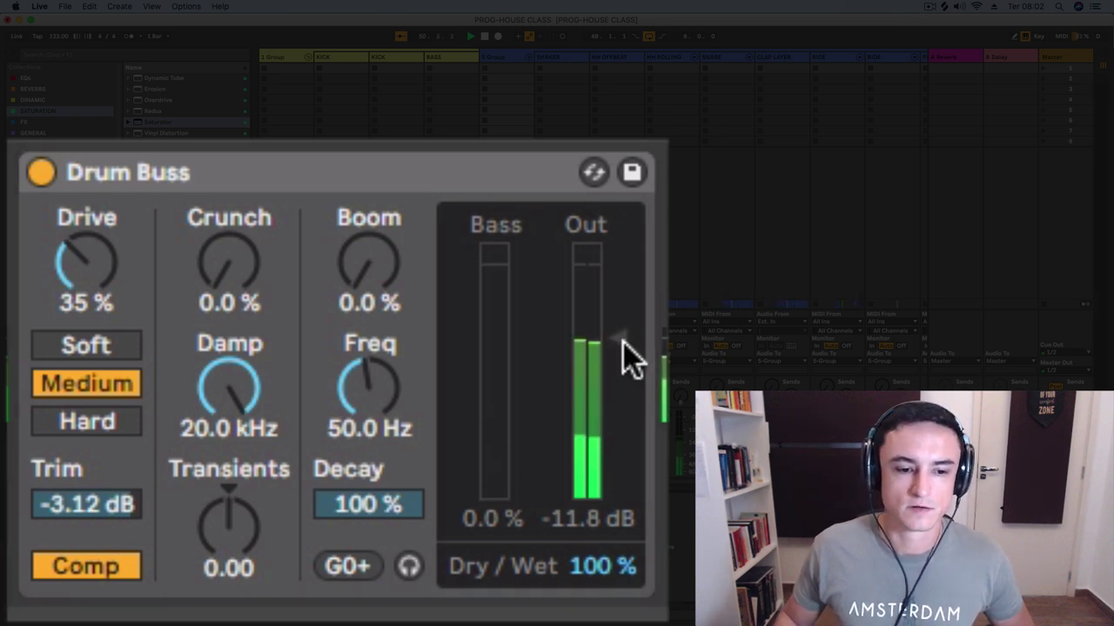
pyautogui.moveTo(623, 342); pyautogui.dragTo(623, 349)
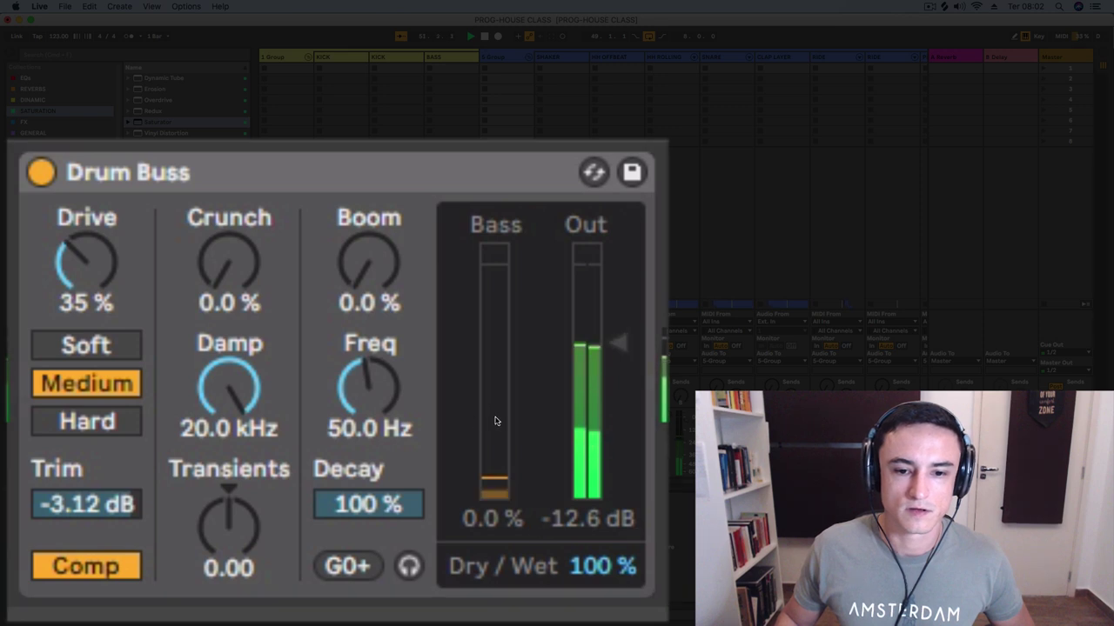
pyautogui.press('space')
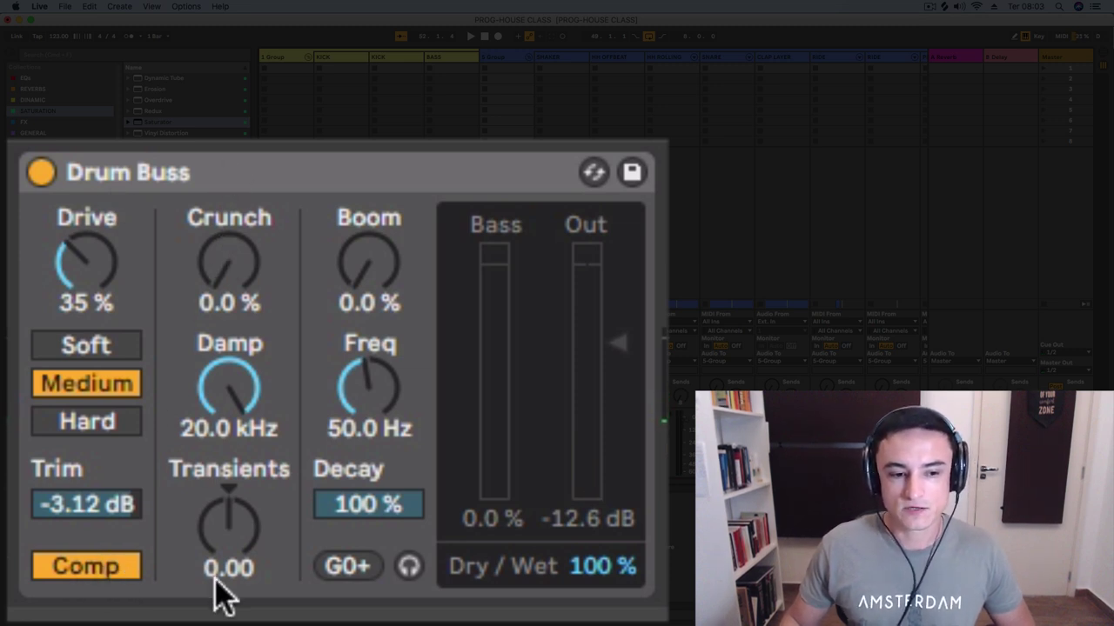
# Play the drum group, audition Crunch at up to 100%, and leave it at 33%
pyautogui.moveTo(221, 273); pyautogui.dragTo(221, 296)
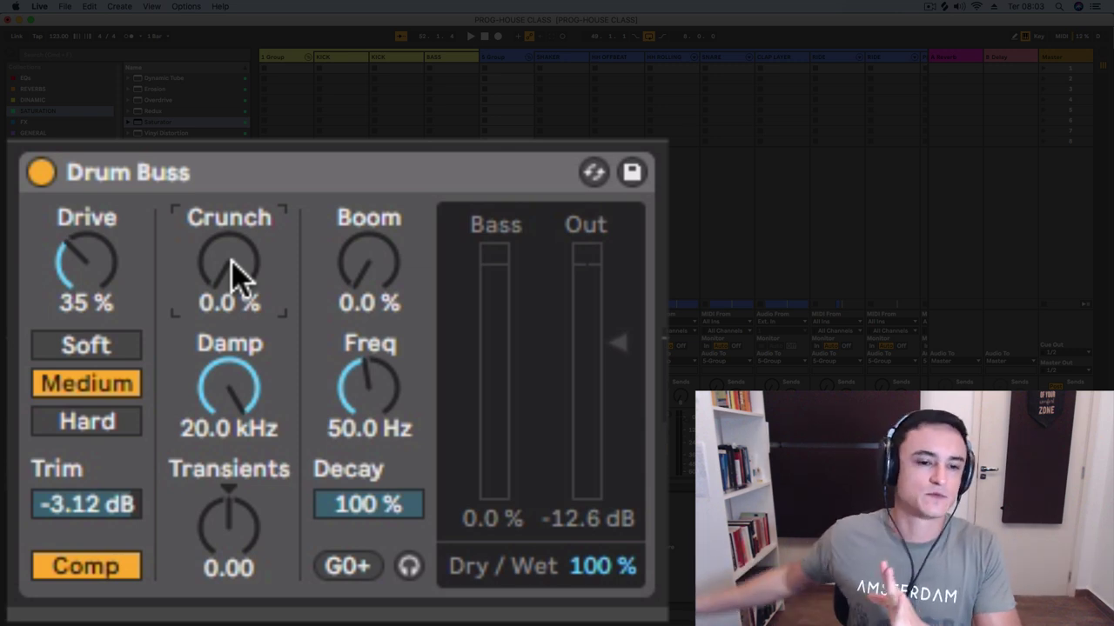
pyautogui.press('space')
pyautogui.moveTo(231, 259); pyautogui.dragTo(231, 166)
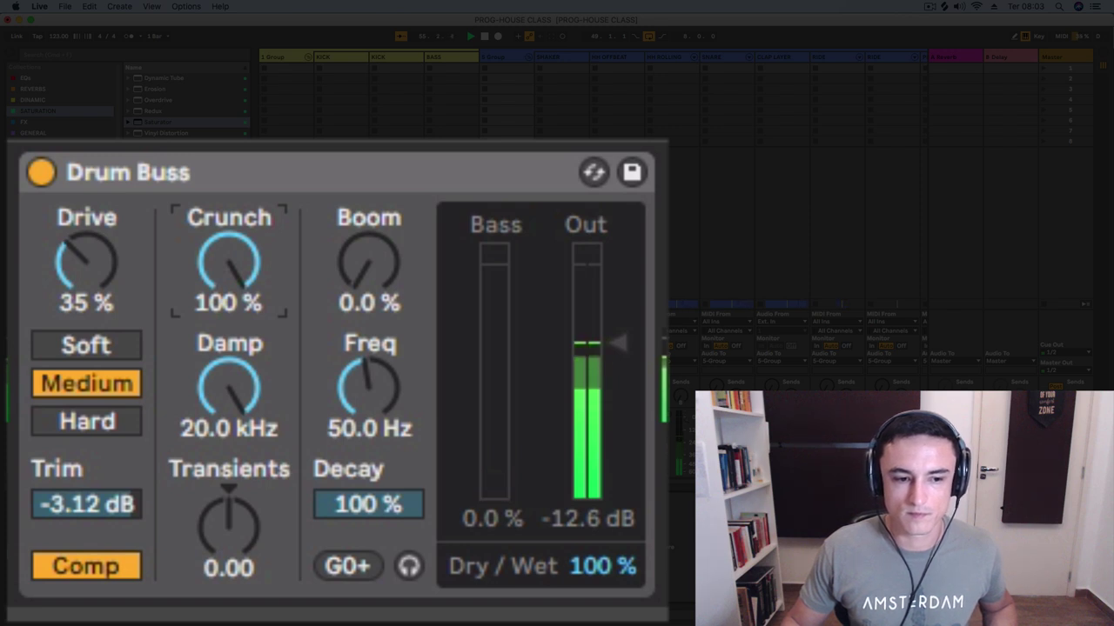
pyautogui.moveTo(231, 166); pyautogui.dragTo(231, 224)
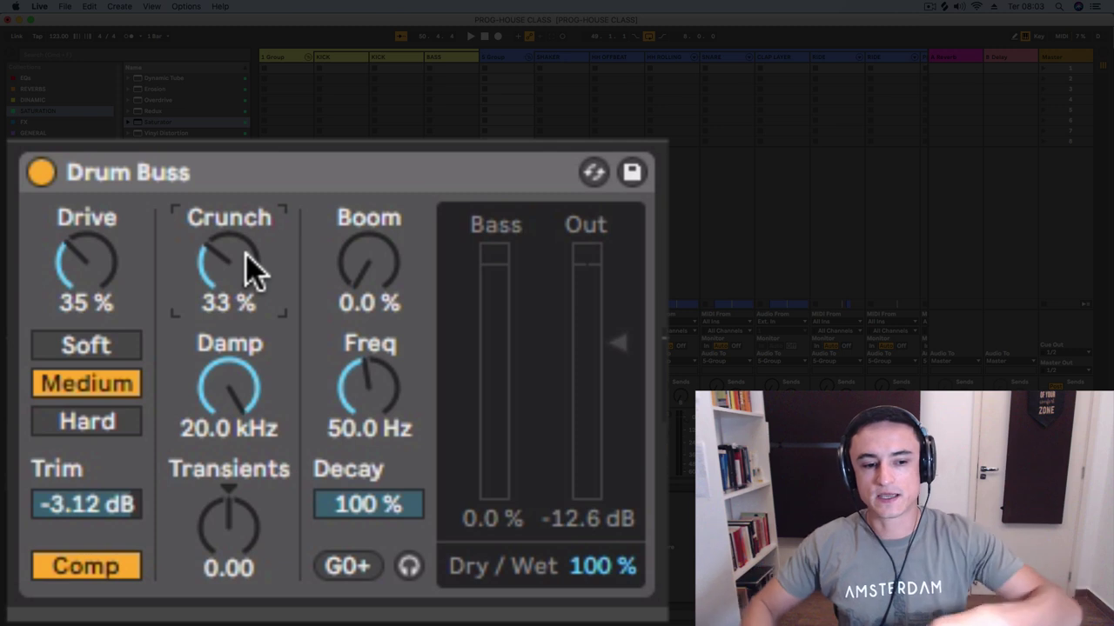
# Audition the Damp filter by sweeping it down to 500 Hz during playback, and return it to 20.0 kHz
pyautogui.moveTo(238, 409); pyautogui.dragTo(239, 427)
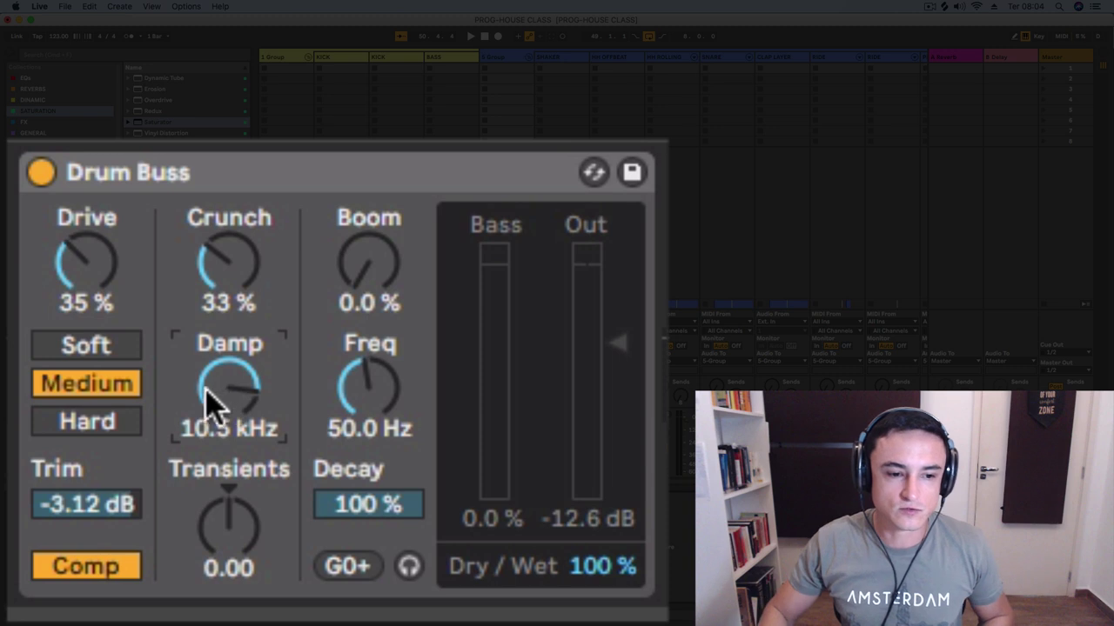
pyautogui.moveTo(221, 389); pyautogui.dragTo(220, 348)
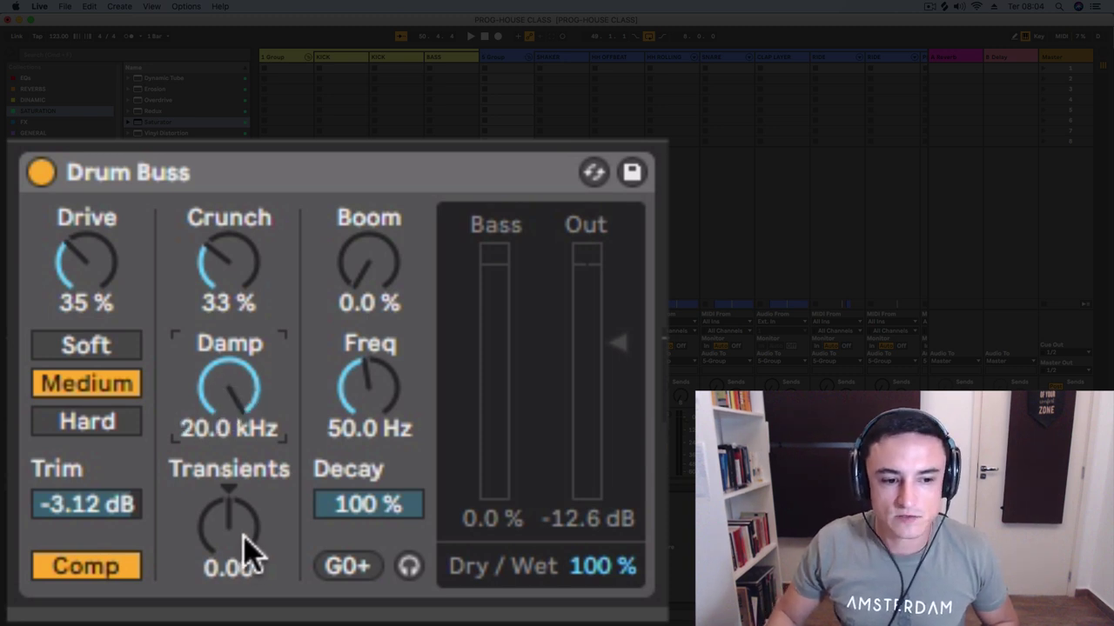
pyautogui.press('space')
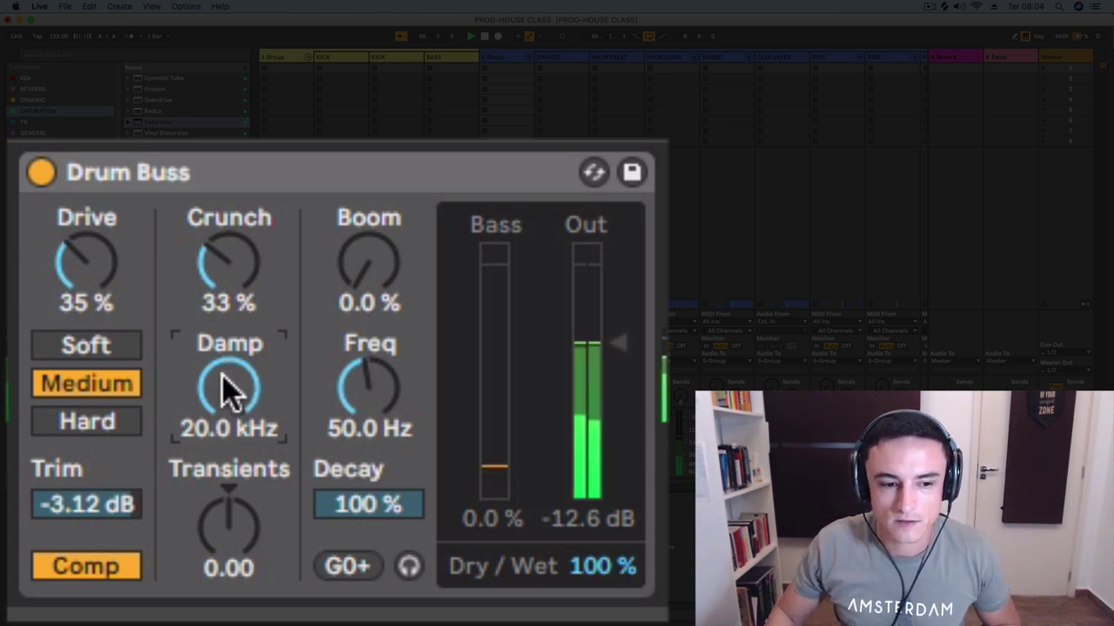
pyautogui.moveTo(229, 382); pyautogui.dragTo(229, 440)
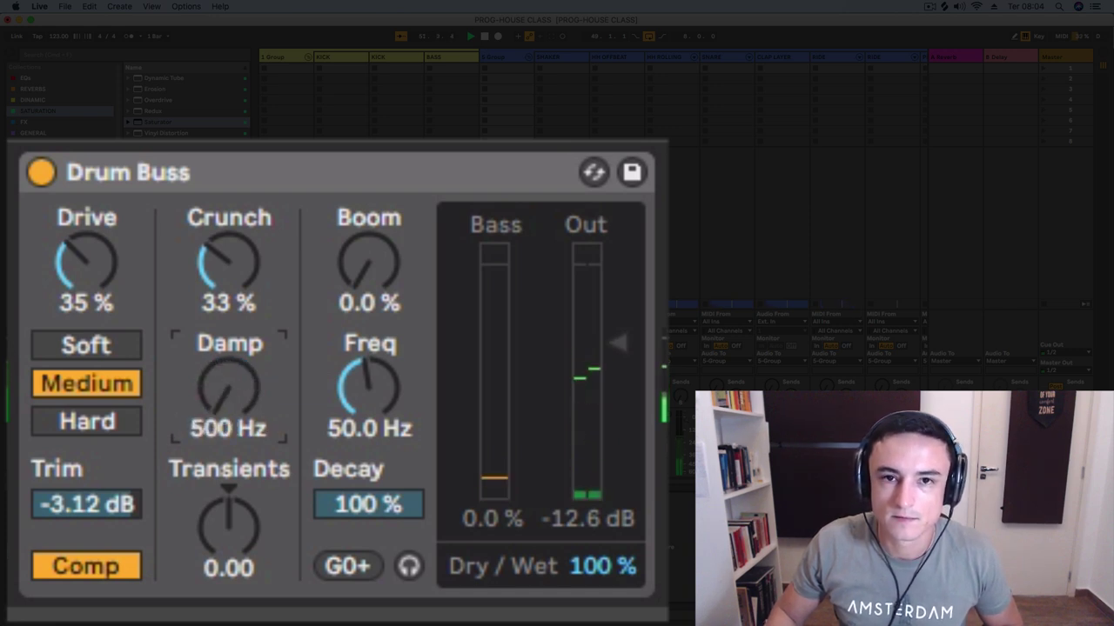
pyautogui.moveTo(229, 439); pyautogui.dragTo(229, 405)
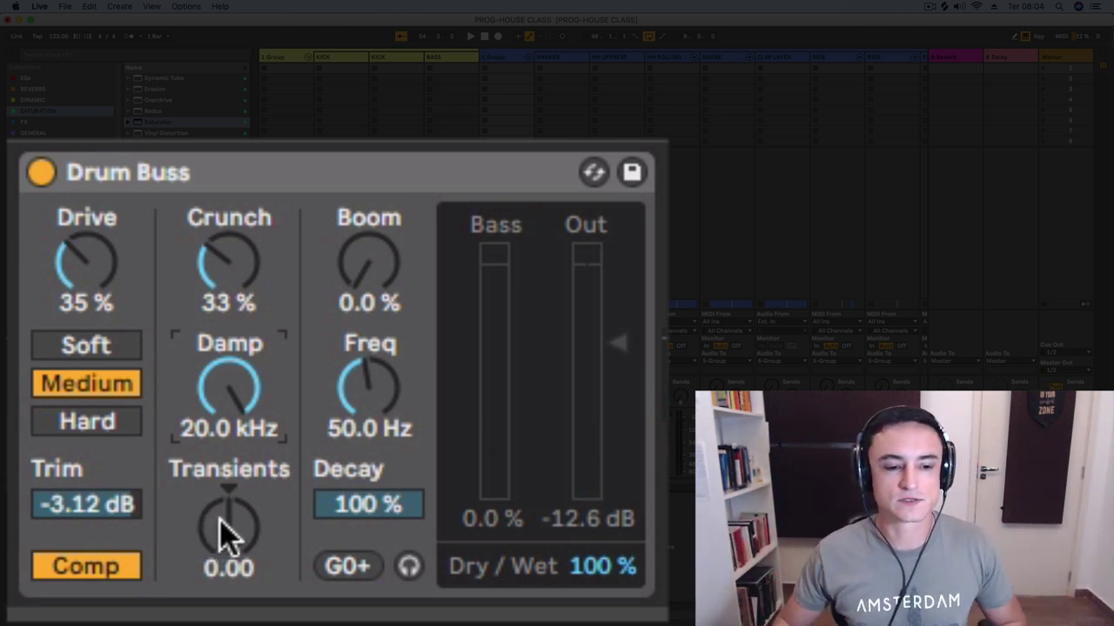
# Audition Drum Buss Transients during playback, sweeping down to -1.00, and leave it at 0.08
pyautogui.press('space')
pyautogui.moveTo(229, 522); pyautogui.dragTo(229, 574)
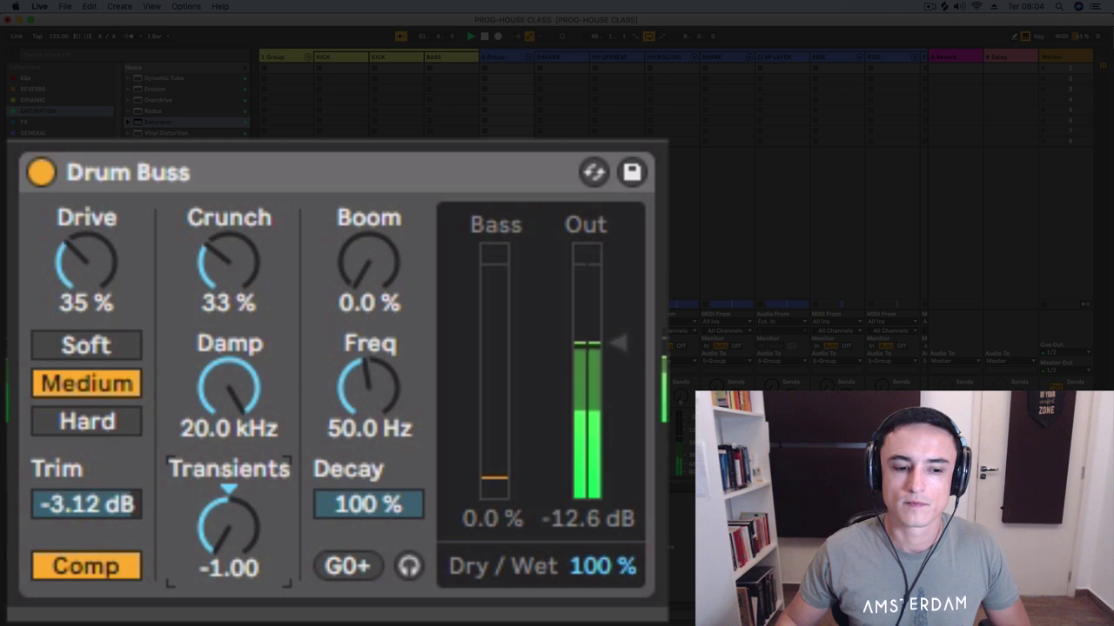
pyautogui.moveTo(229, 522); pyautogui.dragTo(229, 468)
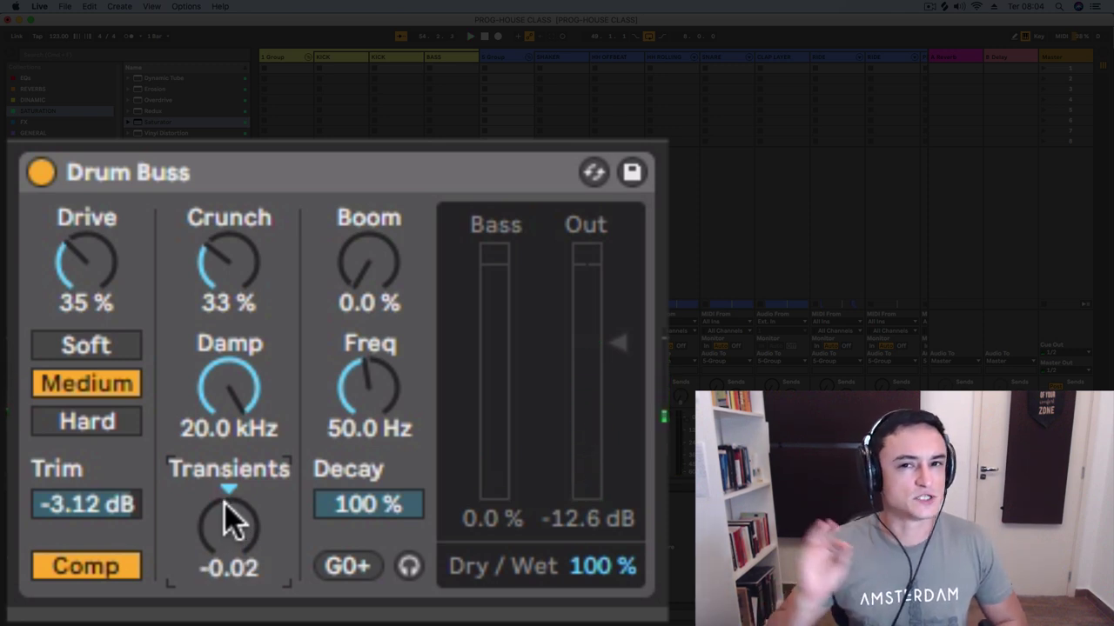
pyautogui.moveTo(251, 517); pyautogui.dragTo(250, 562)
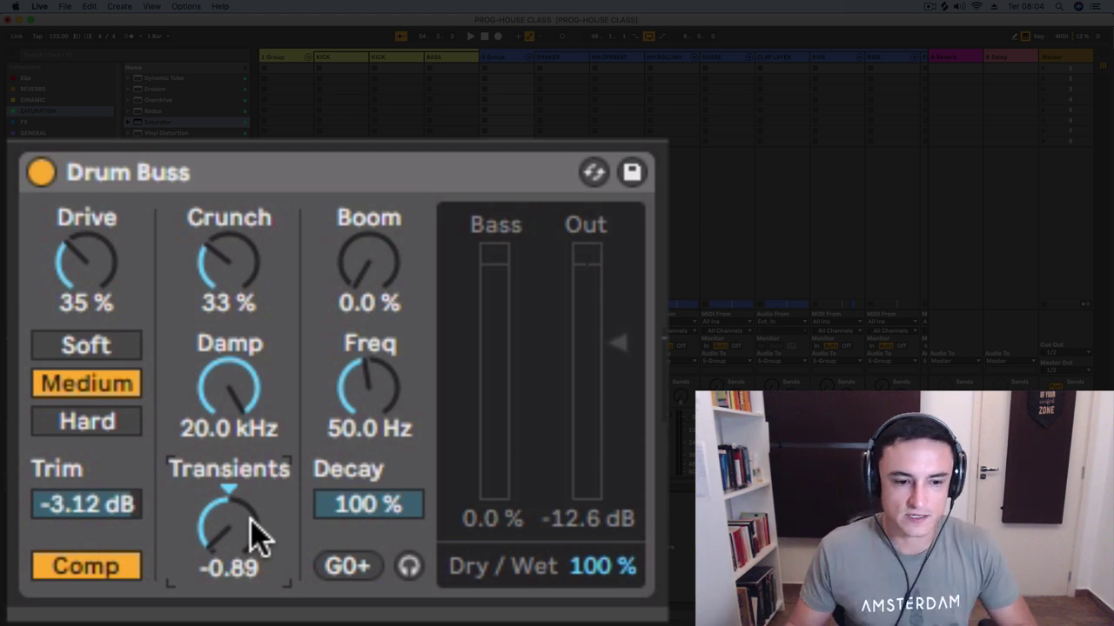
pyautogui.press('space')
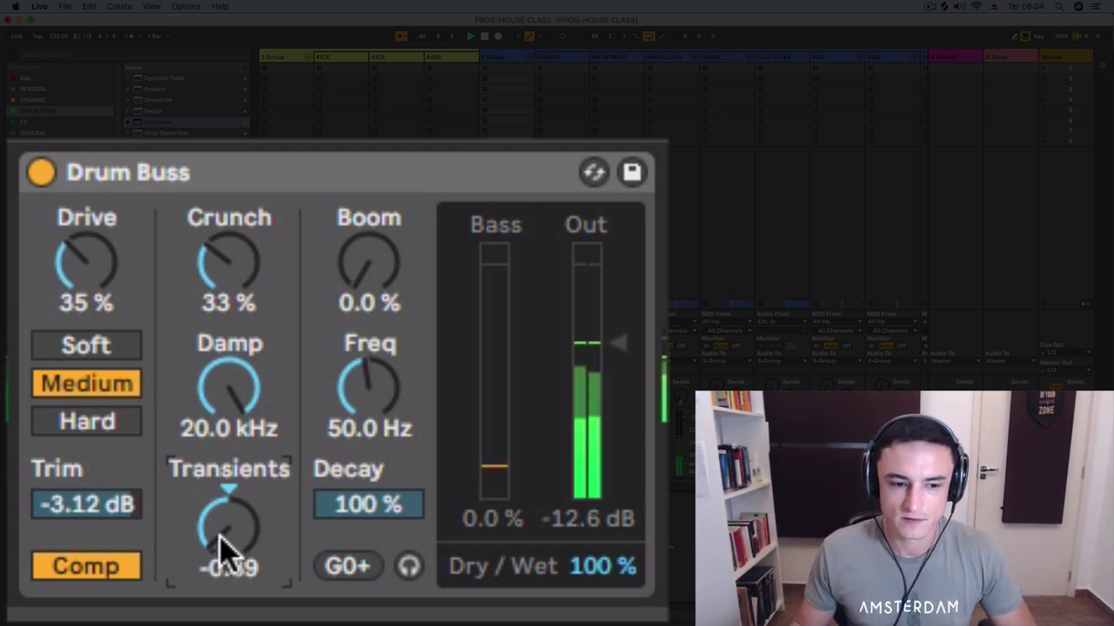
pyautogui.moveTo(229, 526); pyautogui.dragTo(240, 561)
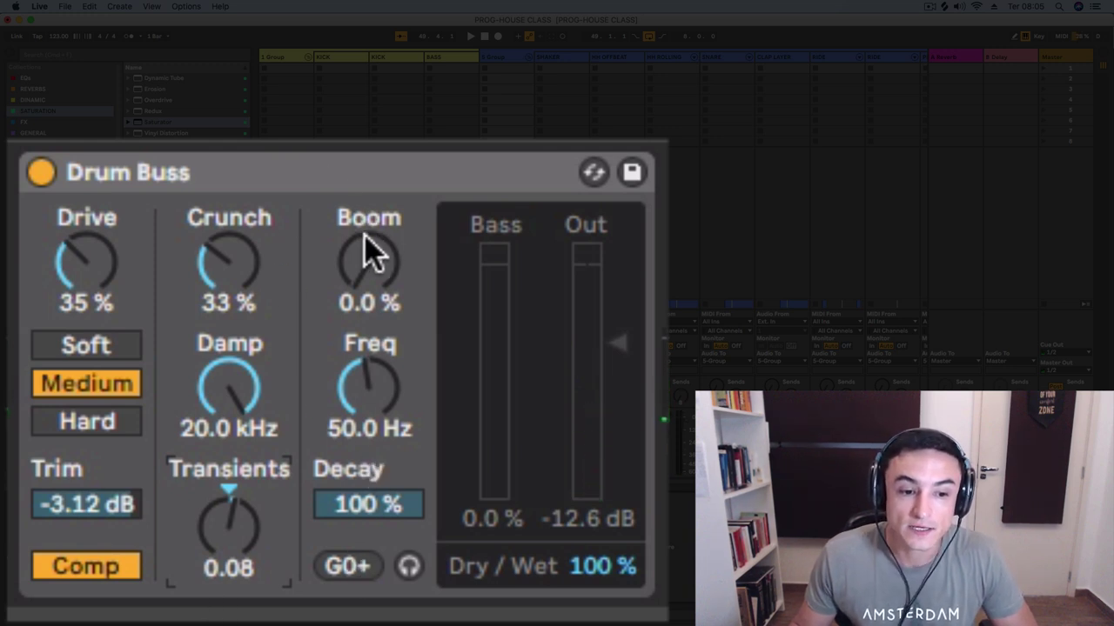
# Raise the Boom amount to 100 % and play the drum group
pyautogui.moveTo(370, 278)
pyautogui.mouseDown()
pyautogui.moveTo(369, 130)
pyautogui.moveTo(370, 276)
pyautogui.moveTo(387, 292)
pyautogui.mouseUp()
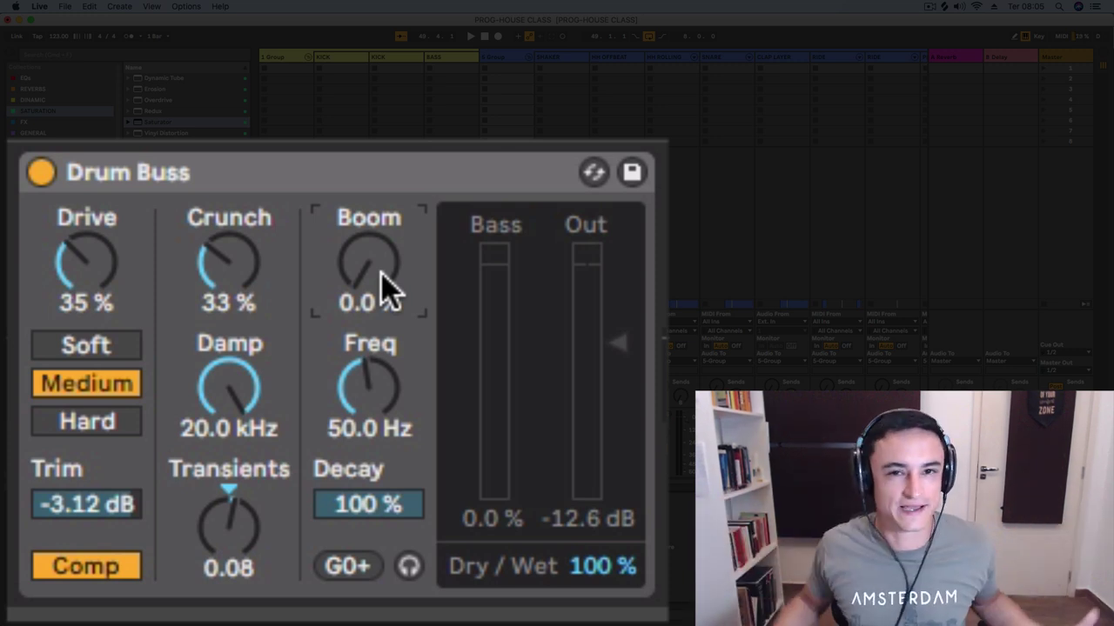
pyautogui.moveTo(387, 291); pyautogui.dragTo(365, 300)
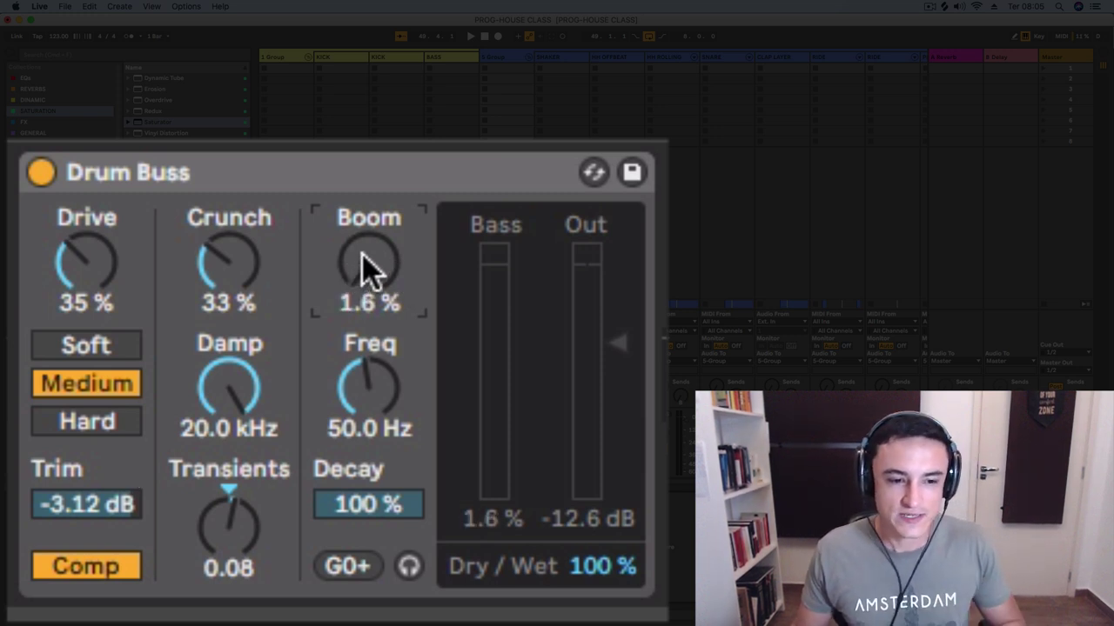
pyautogui.moveTo(371, 261); pyautogui.dragTo(371, 174)
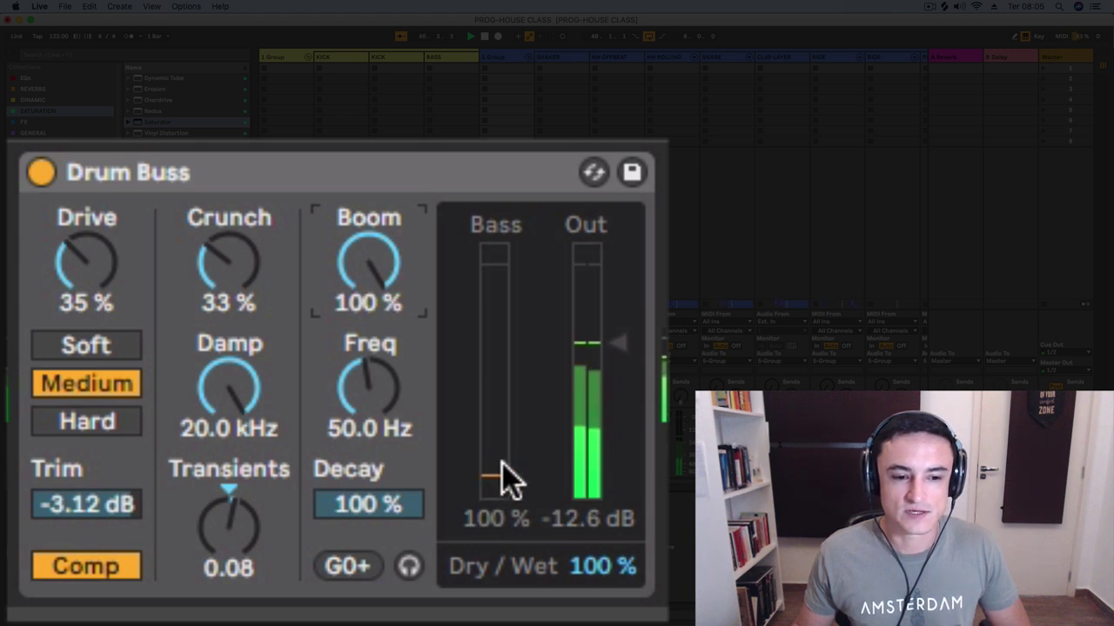
# Listen to the Boom signal alone and snap its frequency to the note G0 at 49.0 Hz
pyautogui.click(410, 567)
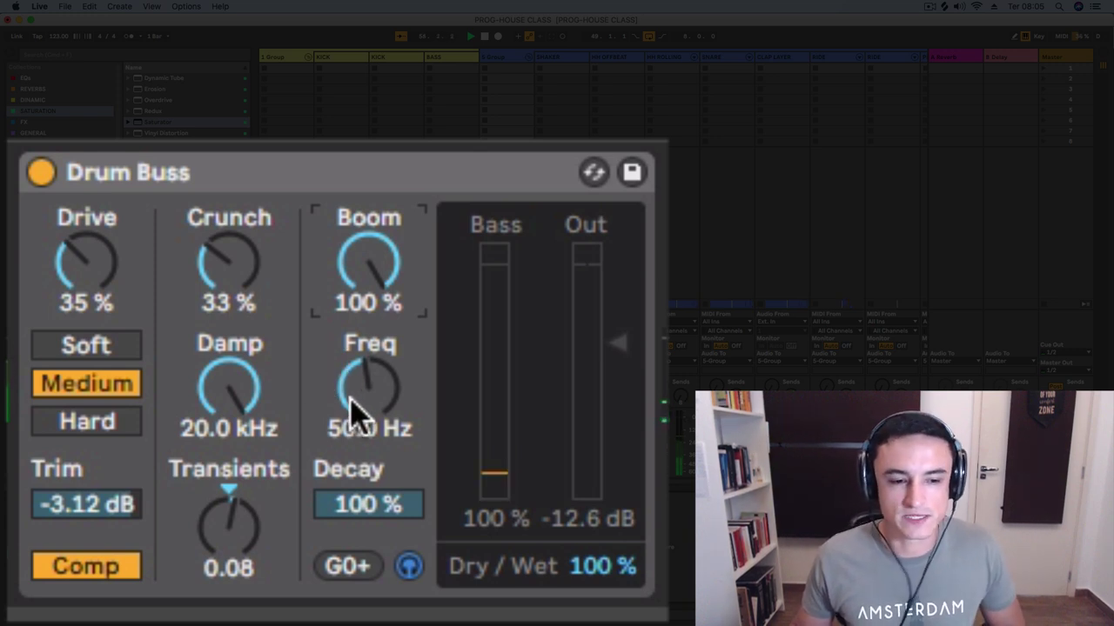
pyautogui.moveTo(368, 388)
pyautogui.mouseDown()
pyautogui.moveTo(369, 351)
pyautogui.moveTo(369, 383)
pyautogui.mouseUp()
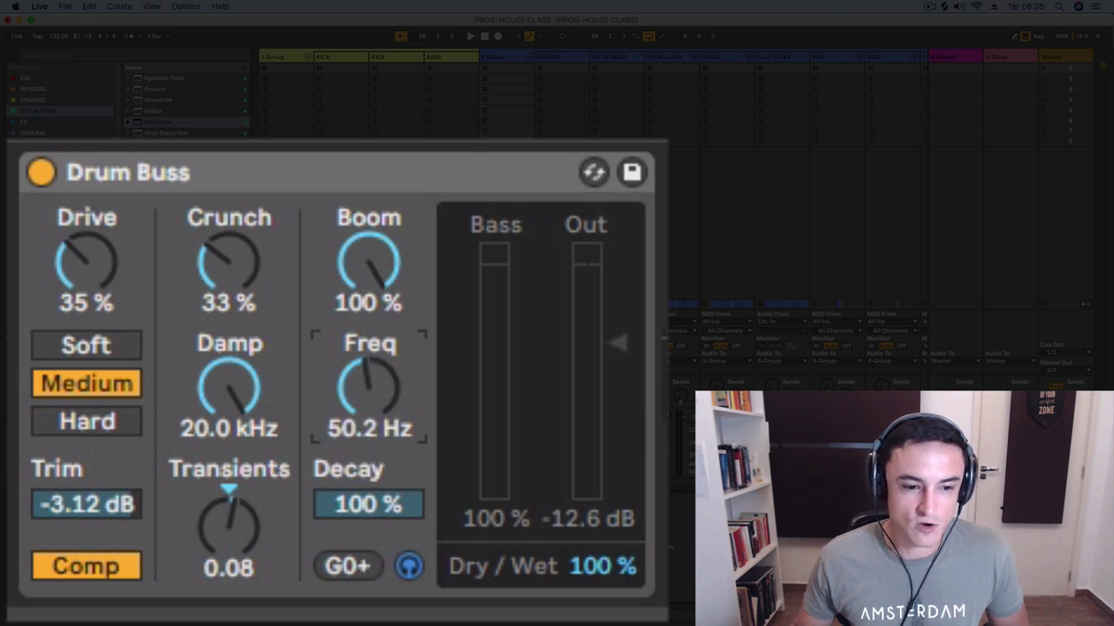
pyautogui.click(346, 567)
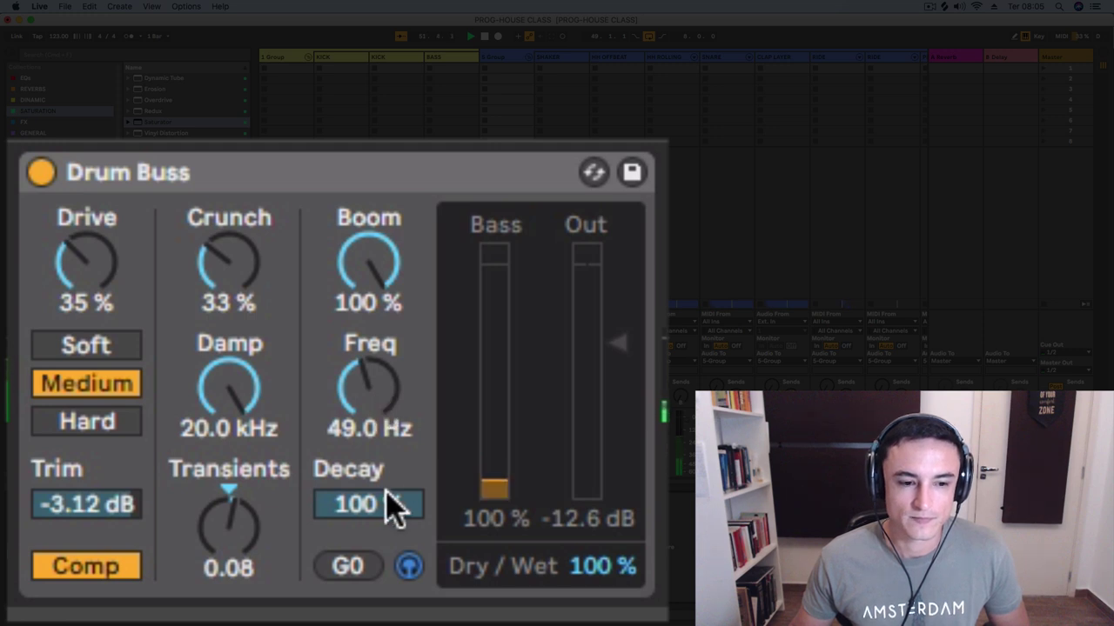
# Set the Boom decay to 45 % and bring the Boom amount down to 0.0 %
pyautogui.moveTo(378, 515); pyautogui.dragTo(377, 605)
pyautogui.press('Delete')
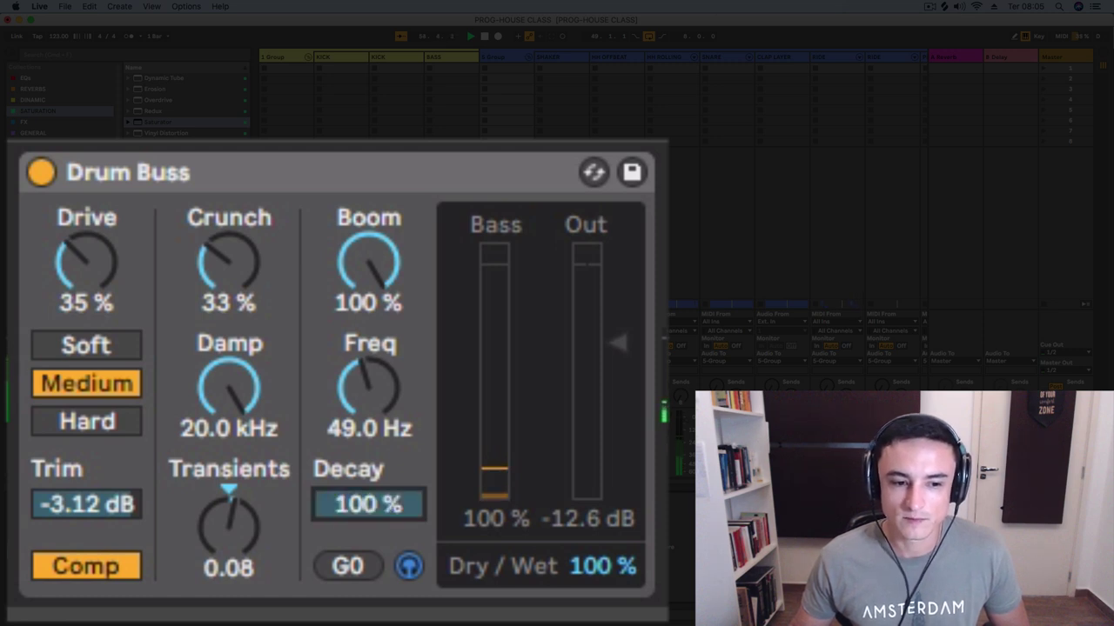
pyautogui.write('45')
pyautogui.press('Return')
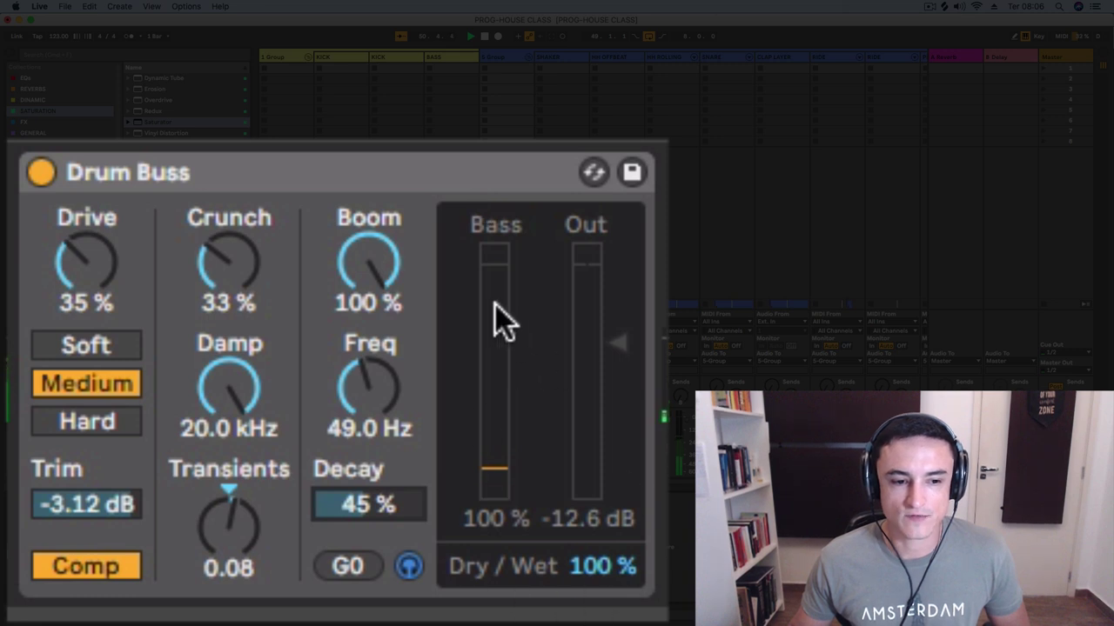
pyautogui.moveTo(389, 280); pyautogui.dragTo(389, 365)
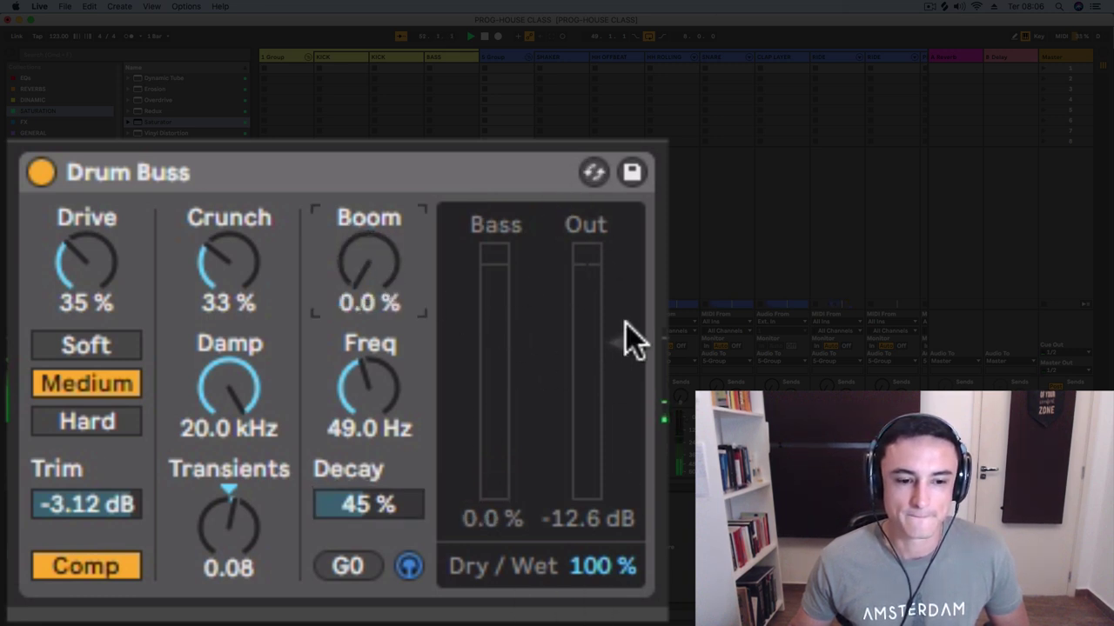
# Audition the Dry/Wet mix by lowering it to 47 % and return it to 100 %
pyautogui.moveTo(599, 561); pyautogui.dragTo(600, 565)
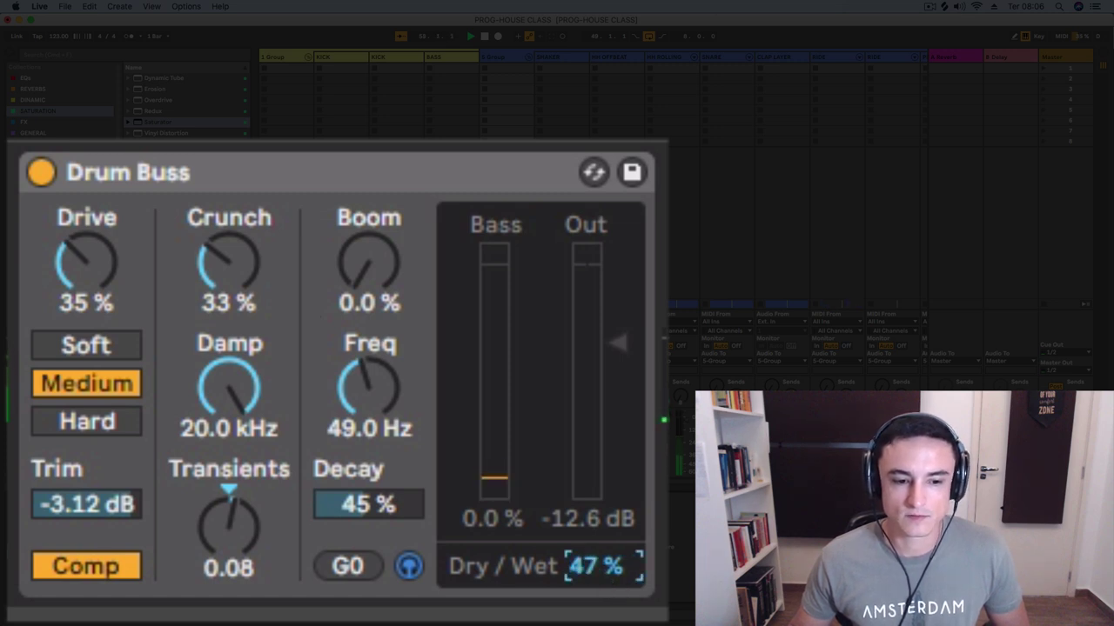
pyautogui.moveTo(600, 565); pyautogui.dragTo(599, 522)
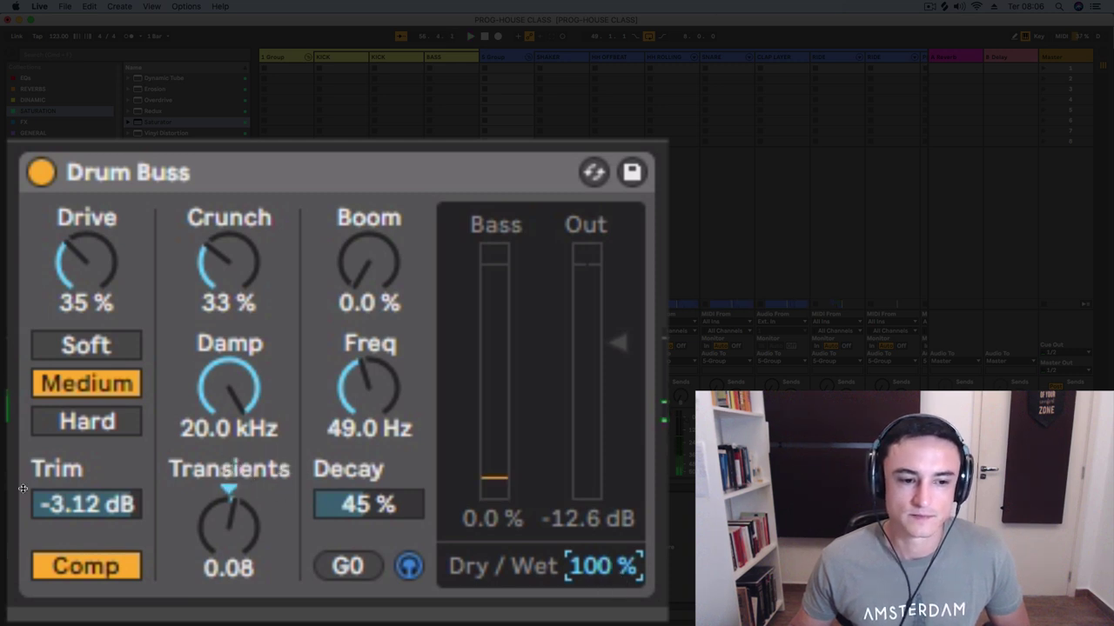
# Turn off Boom-only listening, and compare the playing drum group with Drum Buss bypassed and re-enabled
pyautogui.click(408, 566)
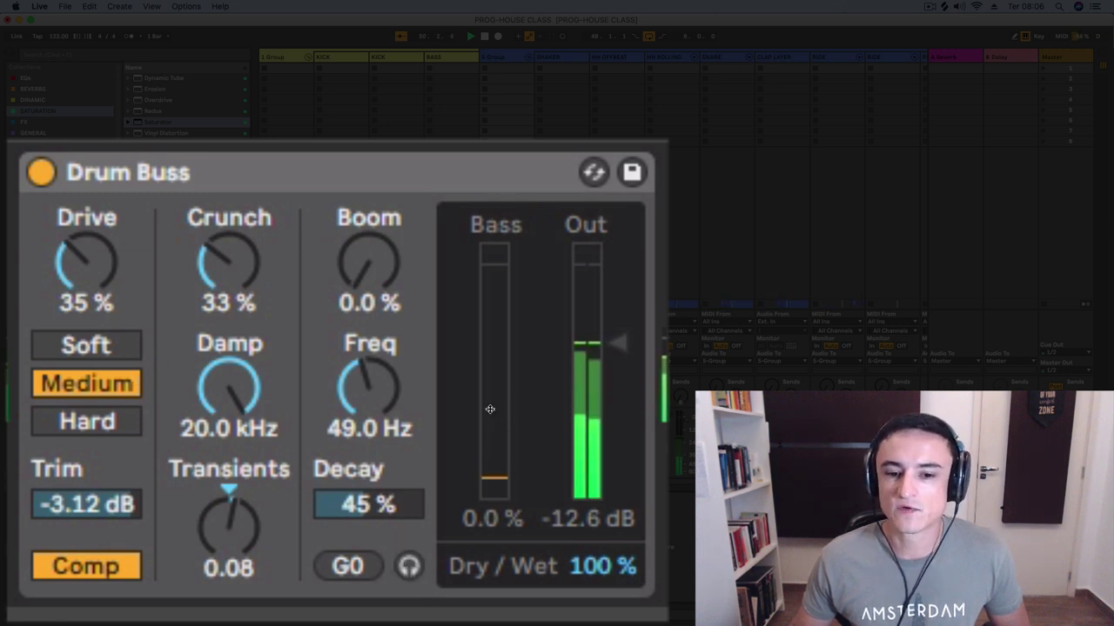
pyautogui.click(42, 173)
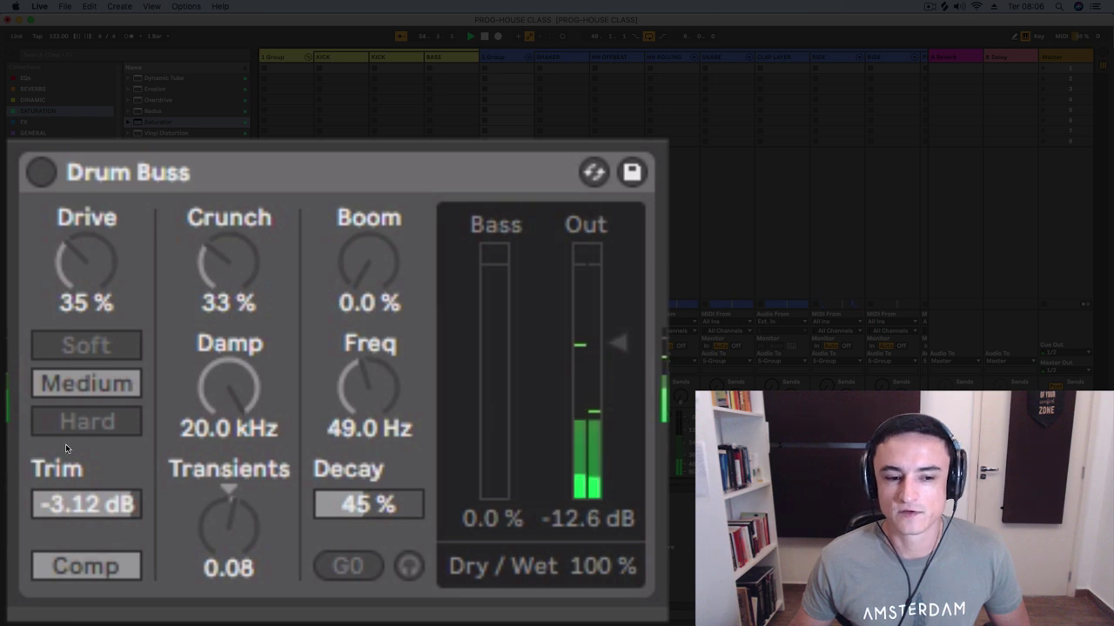
pyautogui.click(41, 176)
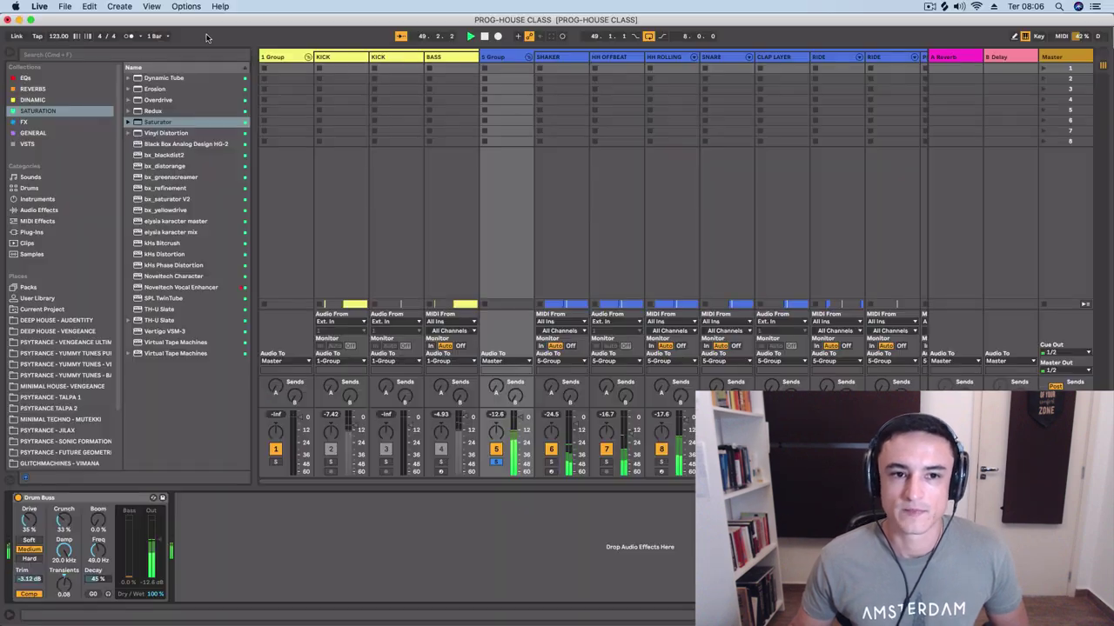
# Replace the existing Drum Buss on the kick and bass group with a fresh Boom in G preset from the dynamics collection
pyautogui.click(273, 57)
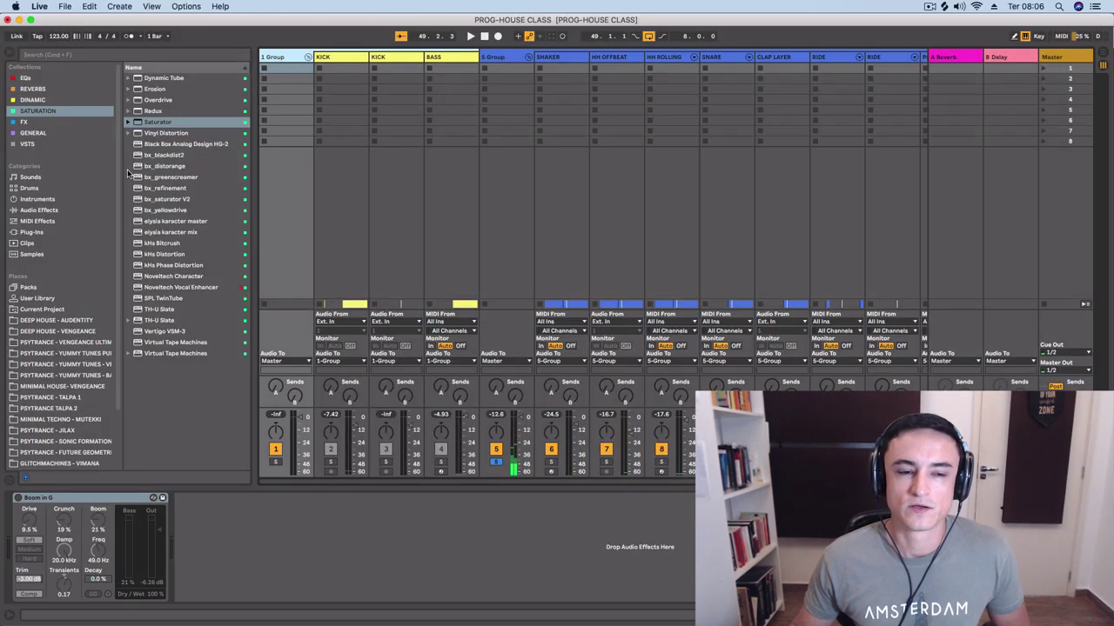
pyautogui.click(33, 100)
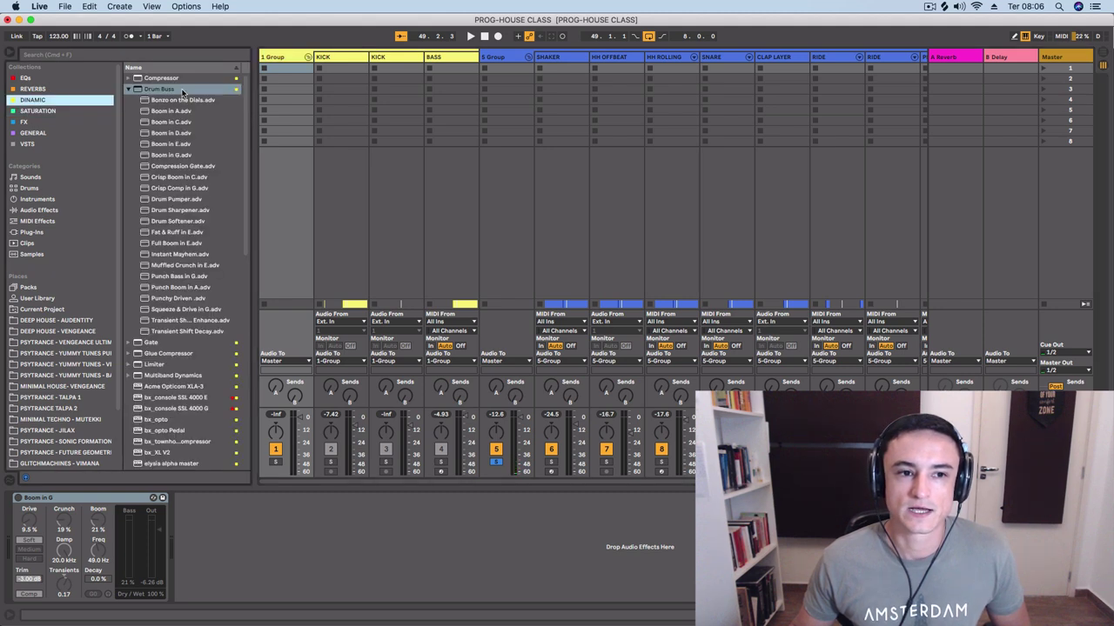
pyautogui.click(160, 154)
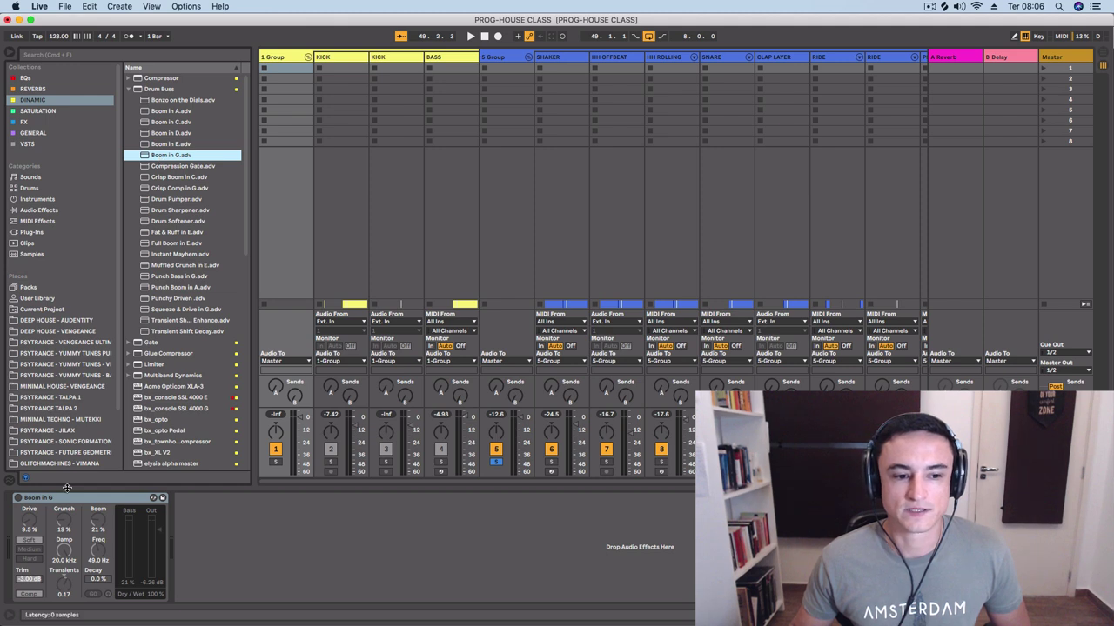
pyautogui.click(114, 499)
pyautogui.press('Delete')
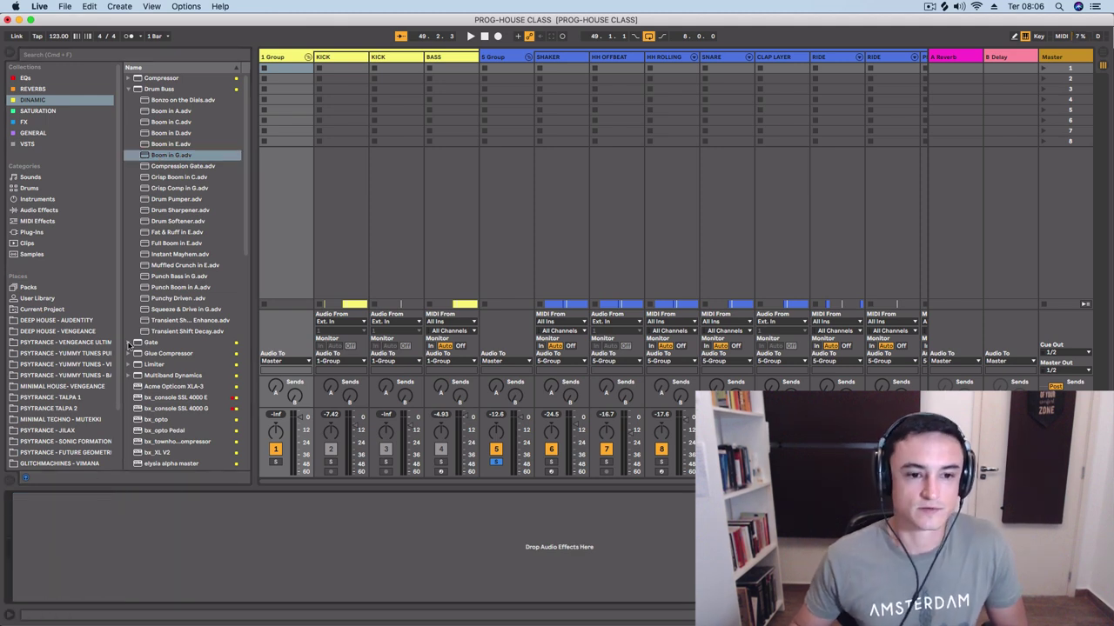
pyautogui.doubleClick(161, 155)
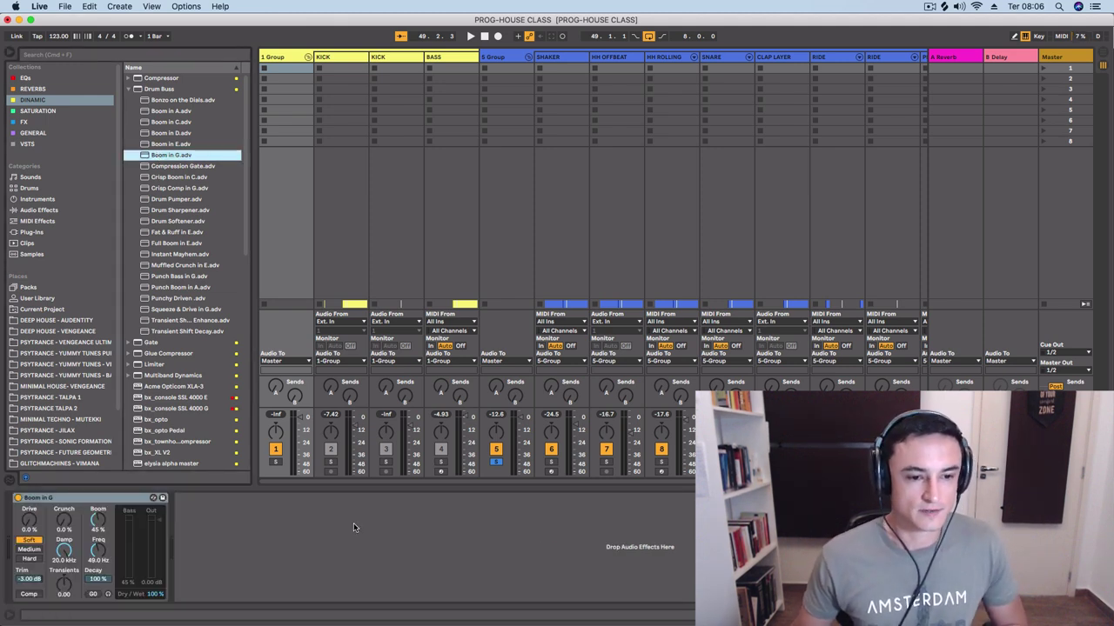
pyautogui.click(112, 502)
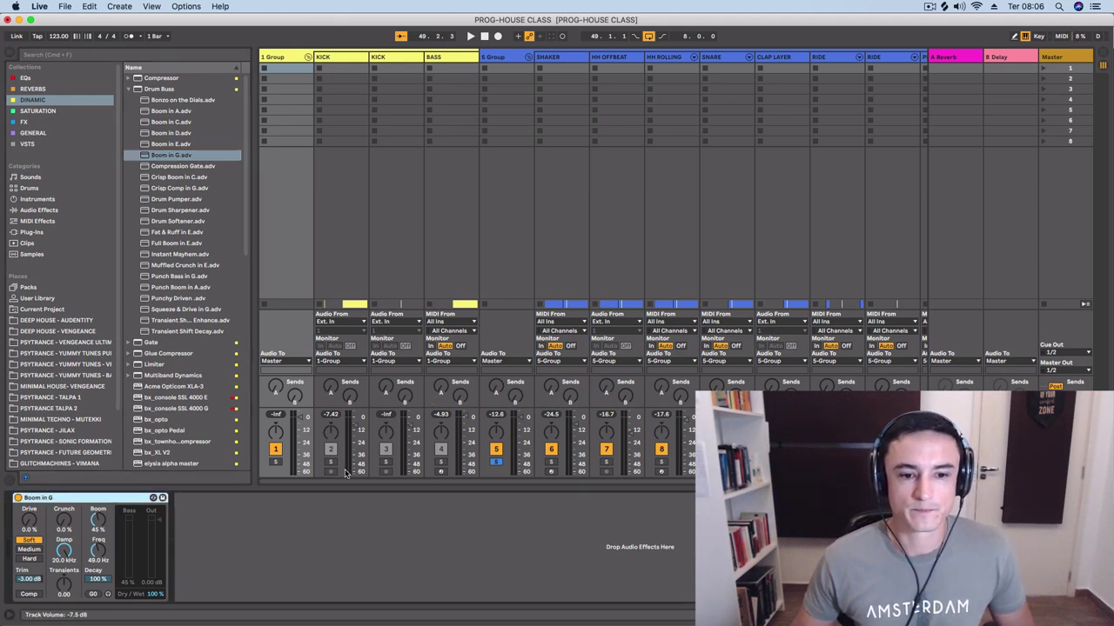
# Solo the kick and bass group, compare its playback with Drum Buss bypassed and enabled, and lower Boom to 0.0 %
pyautogui.click(277, 463)
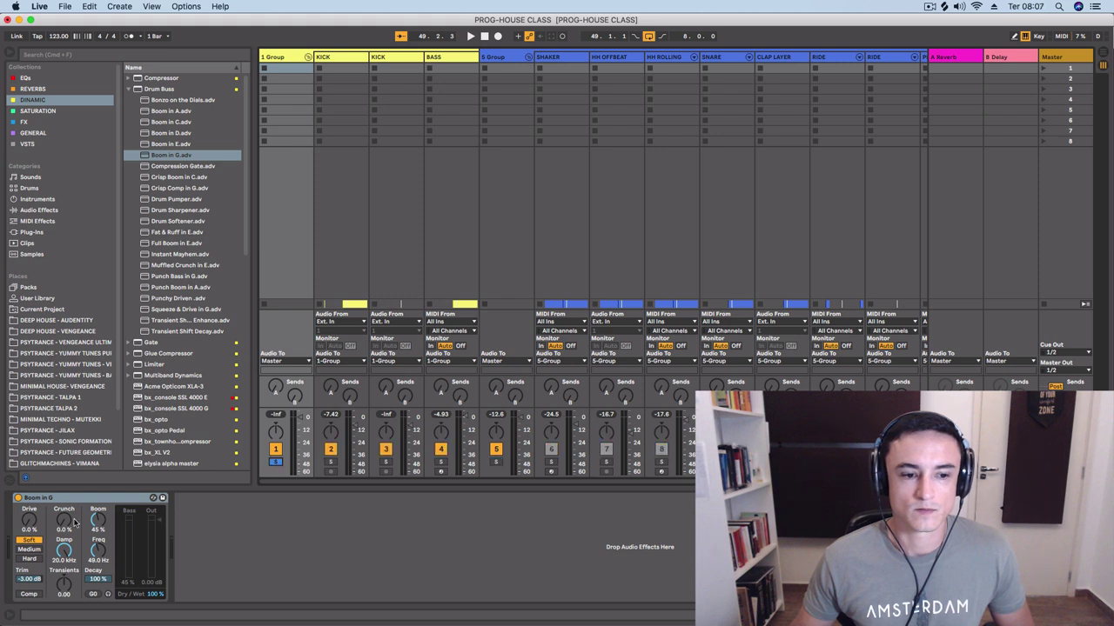
pyautogui.click(17, 498)
pyautogui.press('space')
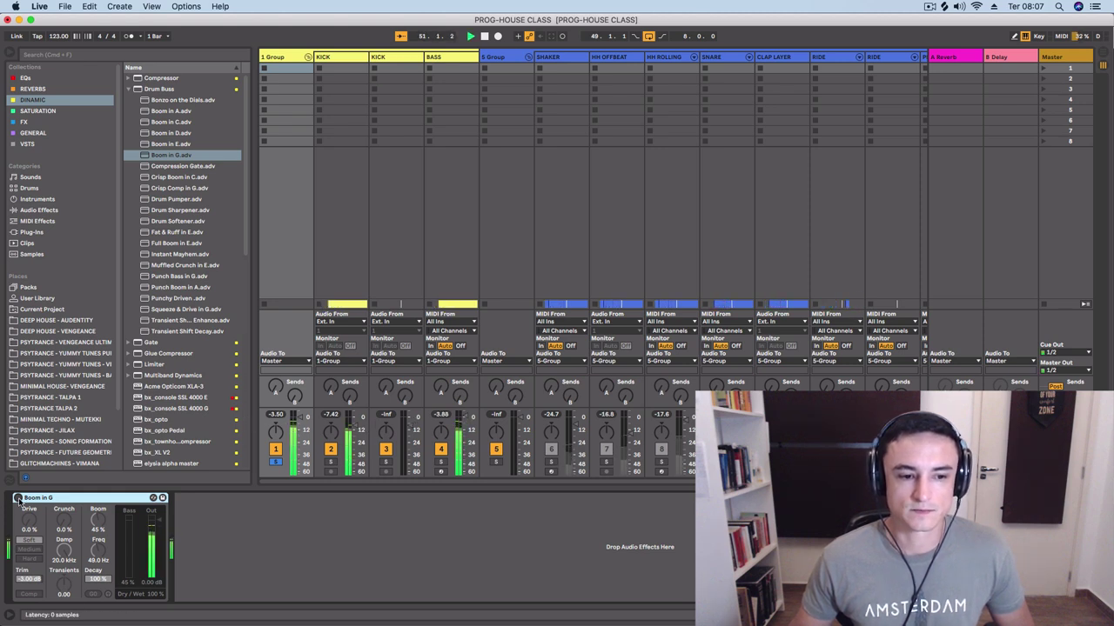
pyautogui.click(18, 497)
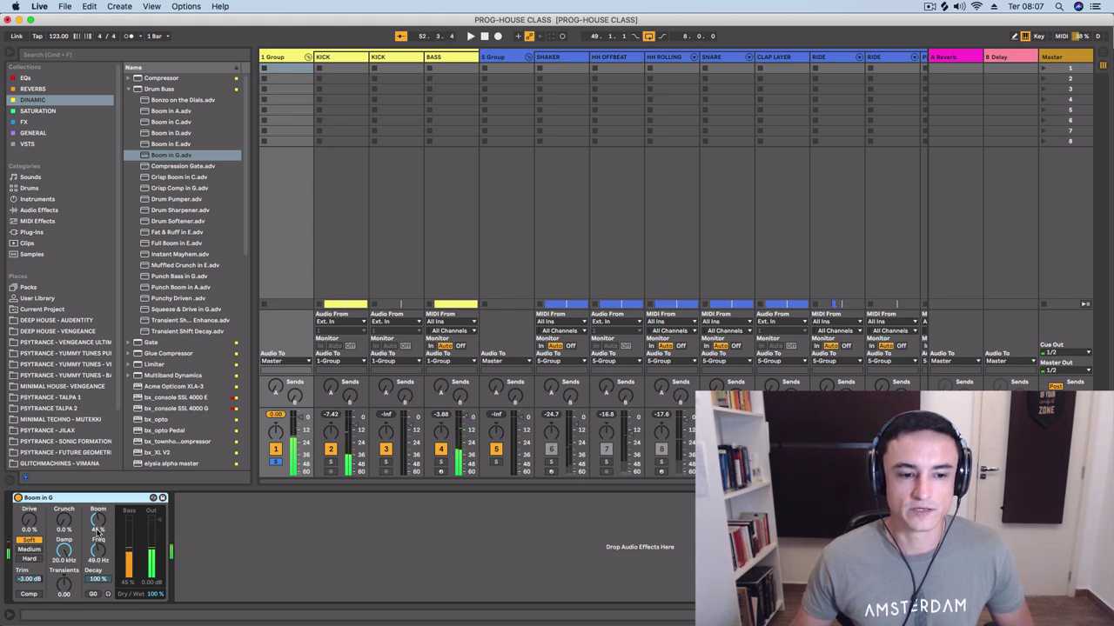
pyautogui.press('space')
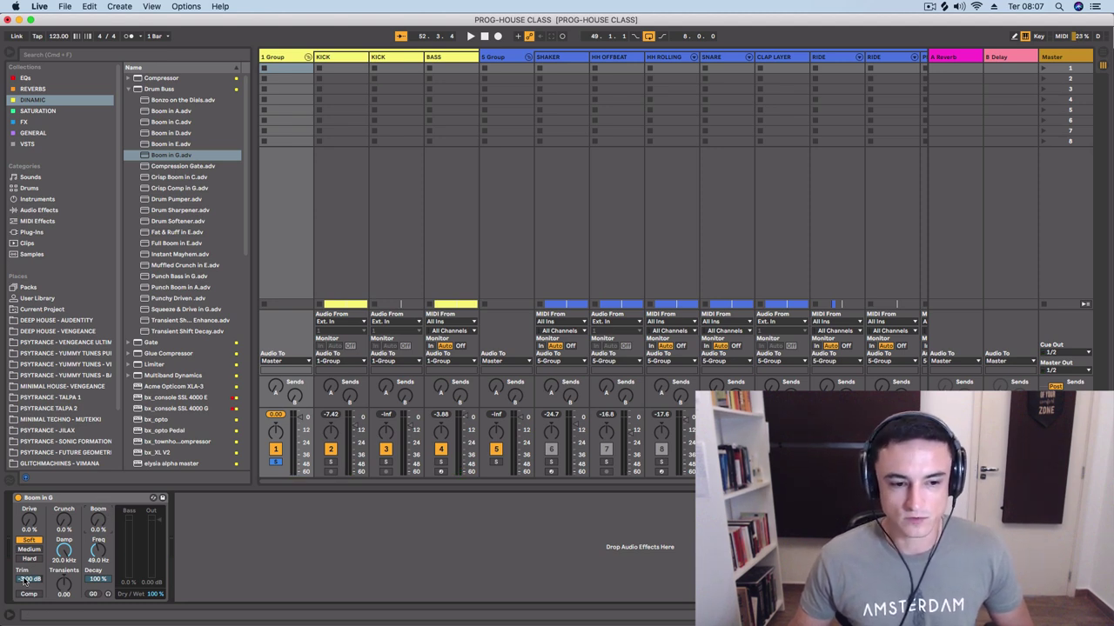
# Set the kick and bass group's Drive to 23 %, audition Medium and Hard distortion during playback, and keep Medium
pyautogui.moveTo(29, 520); pyautogui.dragTo(29, 512)
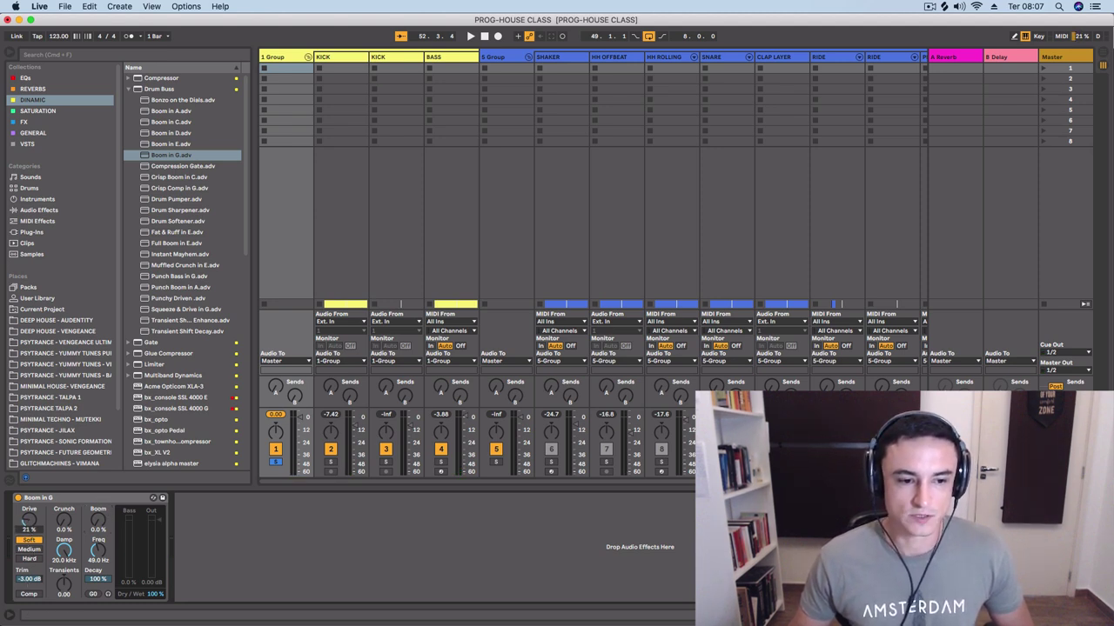
pyautogui.press('space')
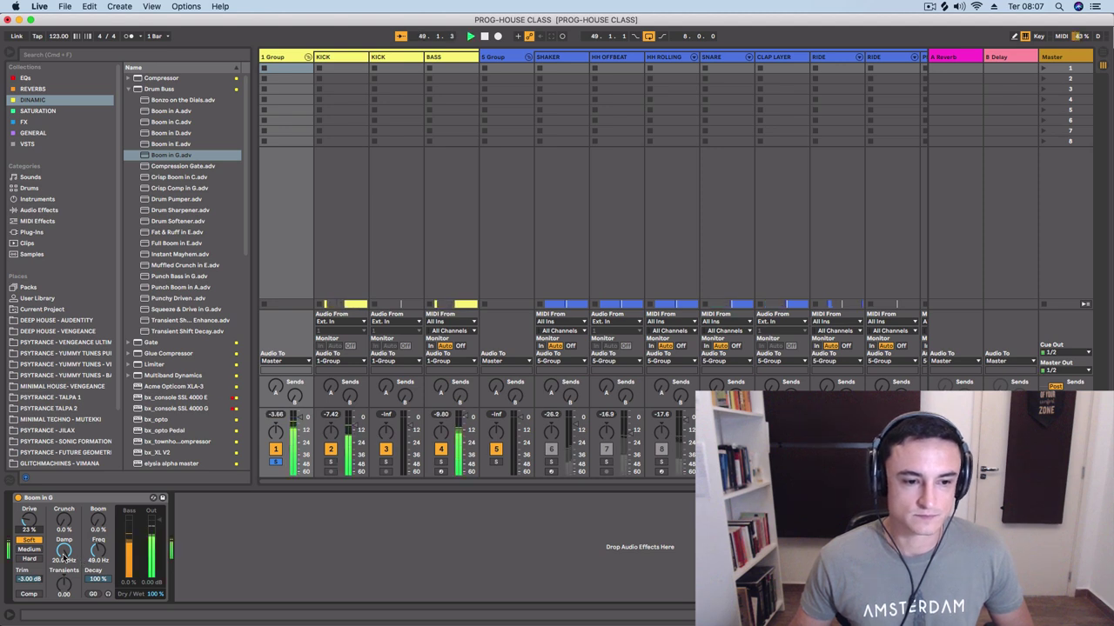
pyautogui.click(32, 551)
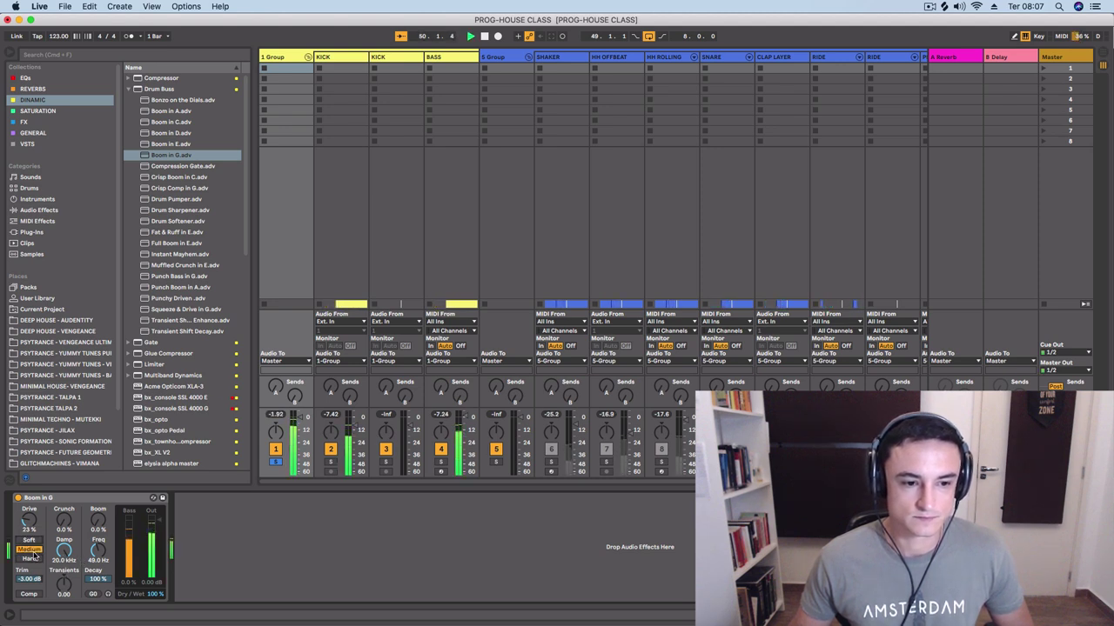
pyautogui.click(30, 560)
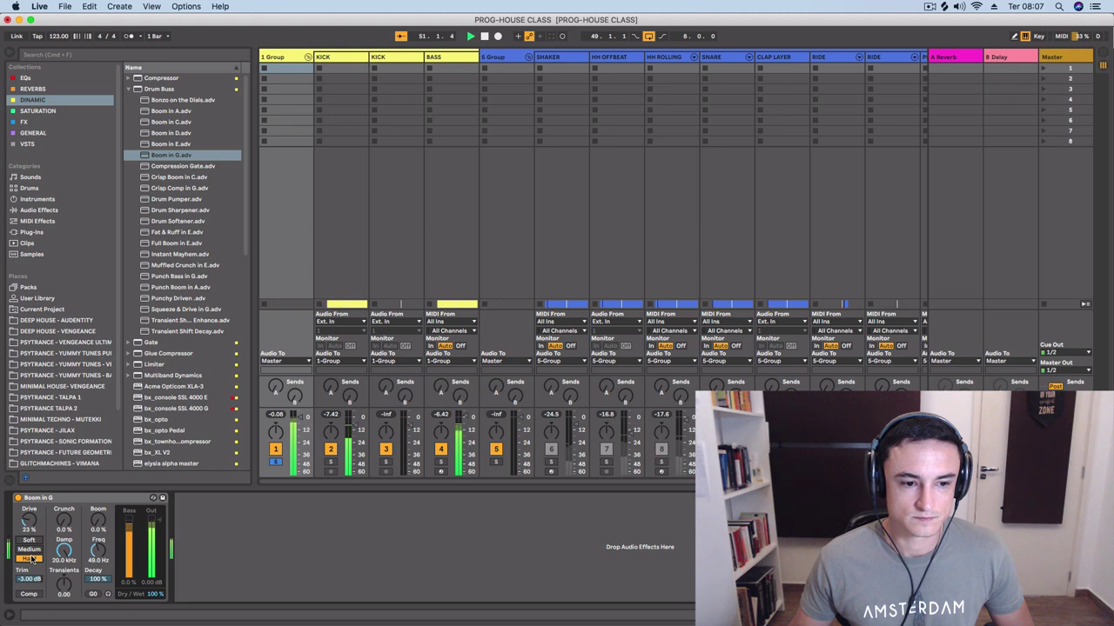
pyautogui.click(33, 550)
# Enable the Drum Buss compressor, set the output gain to -4.78 dB, and reset the kick and bass group's peak level
pyautogui.click(30, 595)
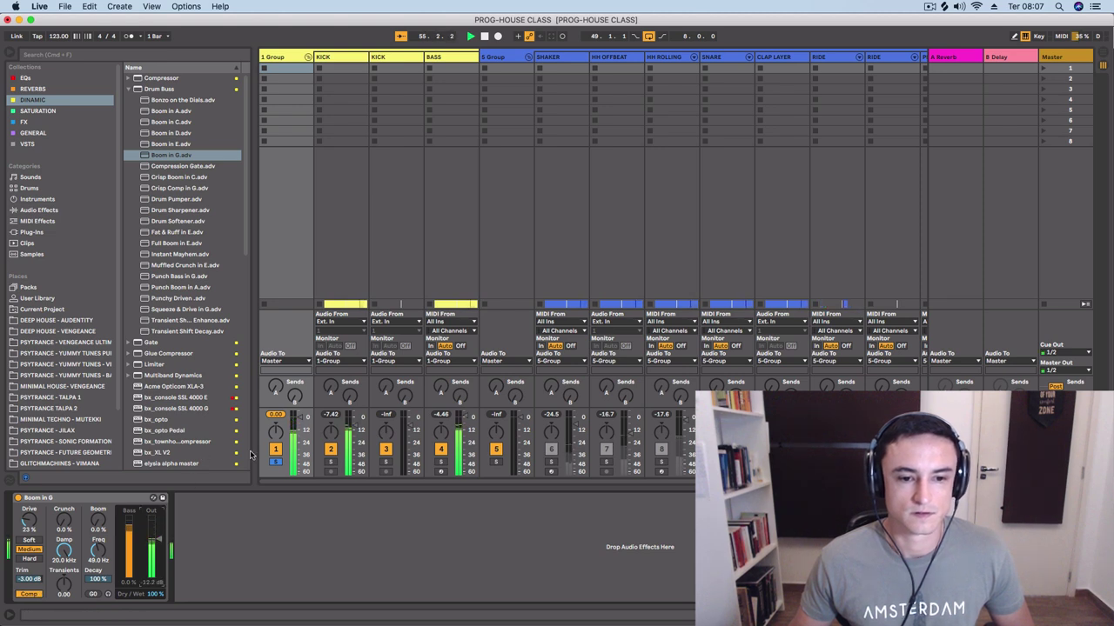
pyautogui.click(274, 414)
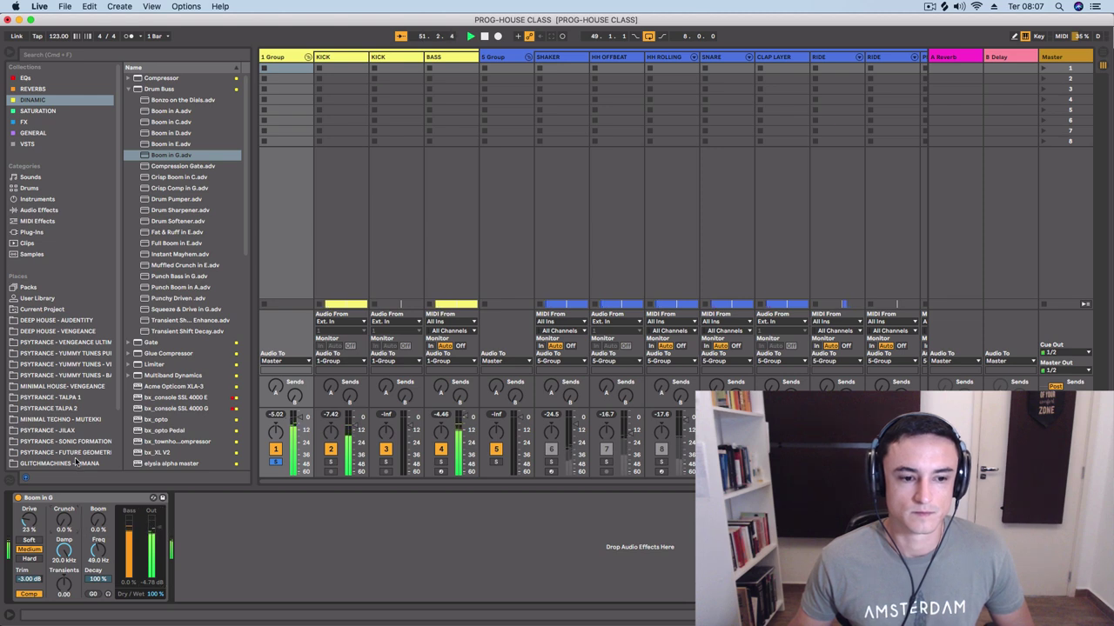
# Audition Crunch up to 21 % on the kick and bass group, reduce it to 1.6 %, and set Transients to 0.22
pyautogui.moveTo(62, 521); pyautogui.dragTo(62, 475)
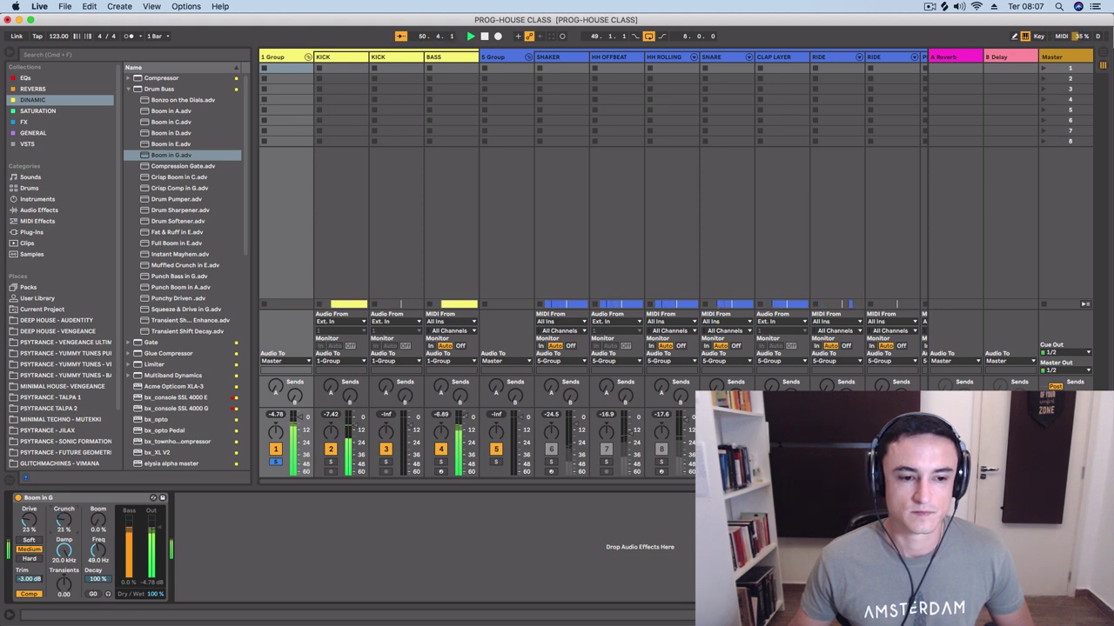
pyautogui.moveTo(63, 521); pyautogui.dragTo(62, 548)
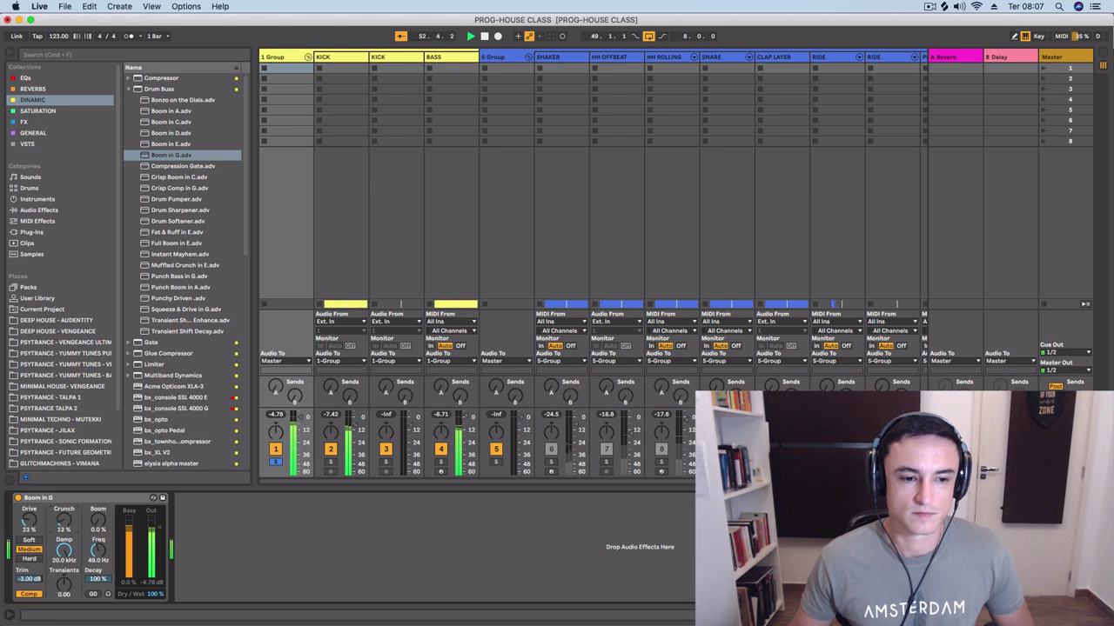
pyautogui.moveTo(63, 521); pyautogui.dragTo(64, 588)
pyautogui.press('space')
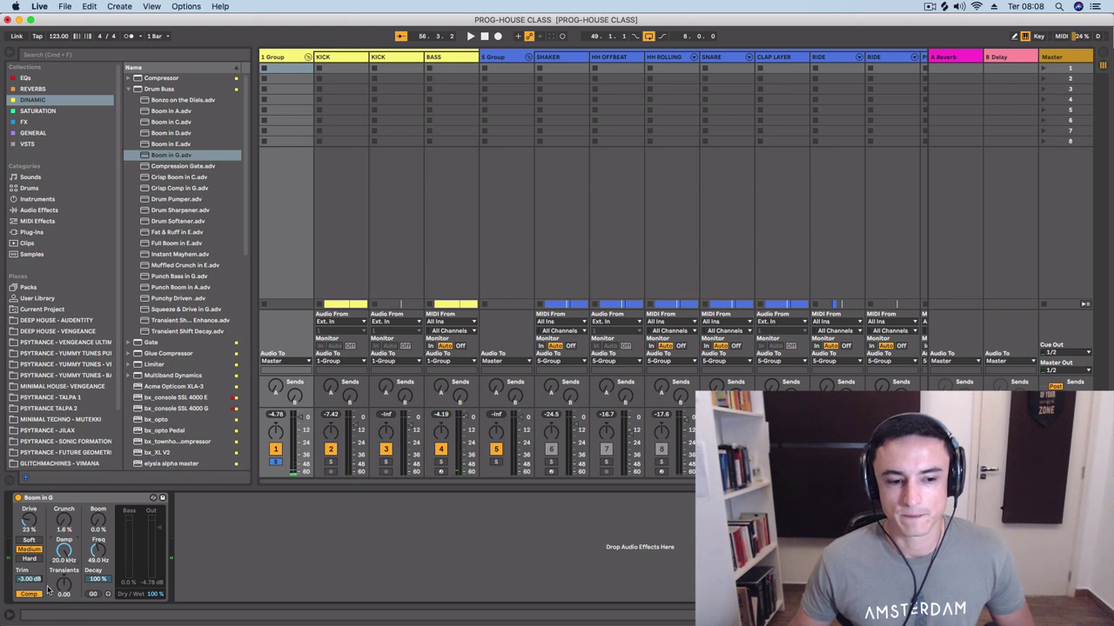
pyautogui.moveTo(61, 590)
pyautogui.mouseDown()
pyautogui.moveTo(61, 575)
pyautogui.moveTo(61, 609)
pyautogui.mouseUp()
pyautogui.press('space')
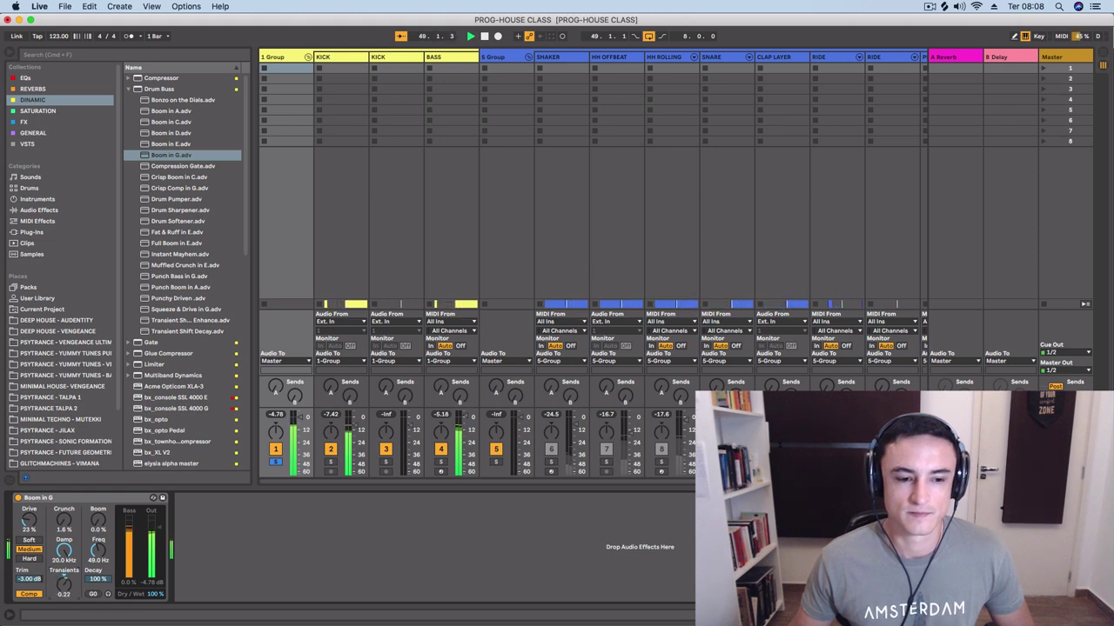
# Raise Boom to 35 % and back to 21 %, compare long and short Boom Decay during playback, and set Decay to 0.0 %
pyautogui.moveTo(98, 522); pyautogui.dragTo(98, 496)
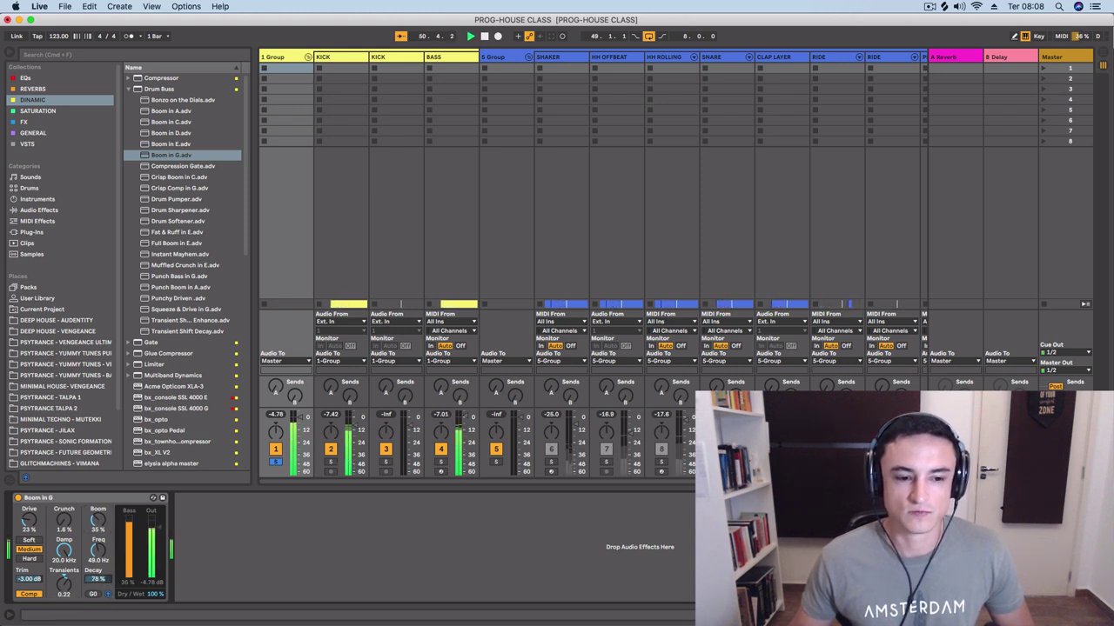
pyautogui.press('Delete')
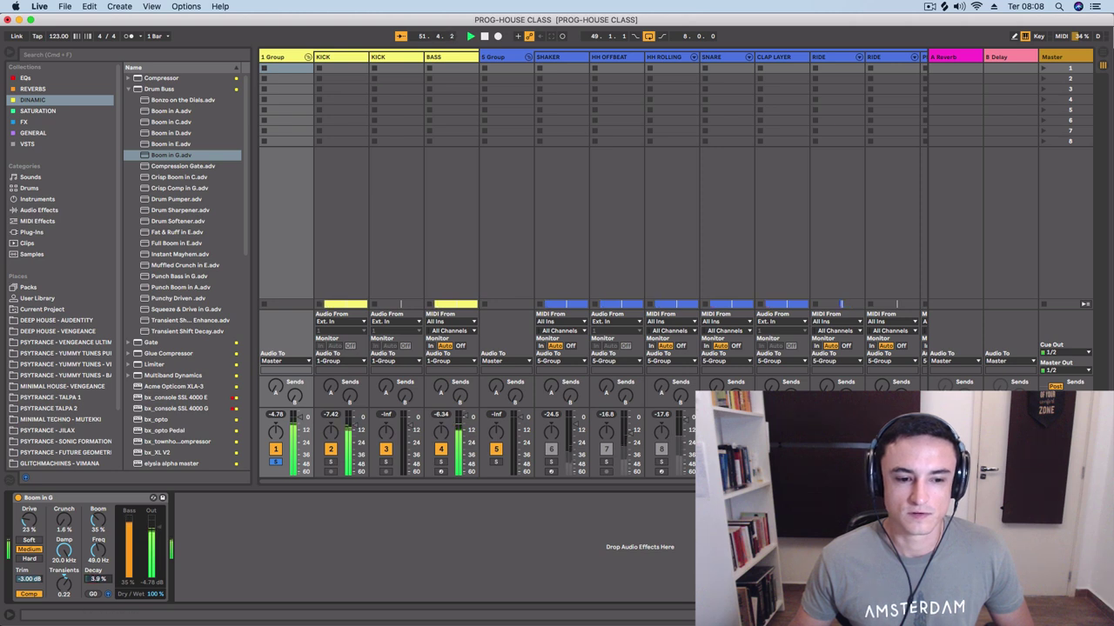
pyautogui.moveTo(98, 519); pyautogui.dragTo(99, 529)
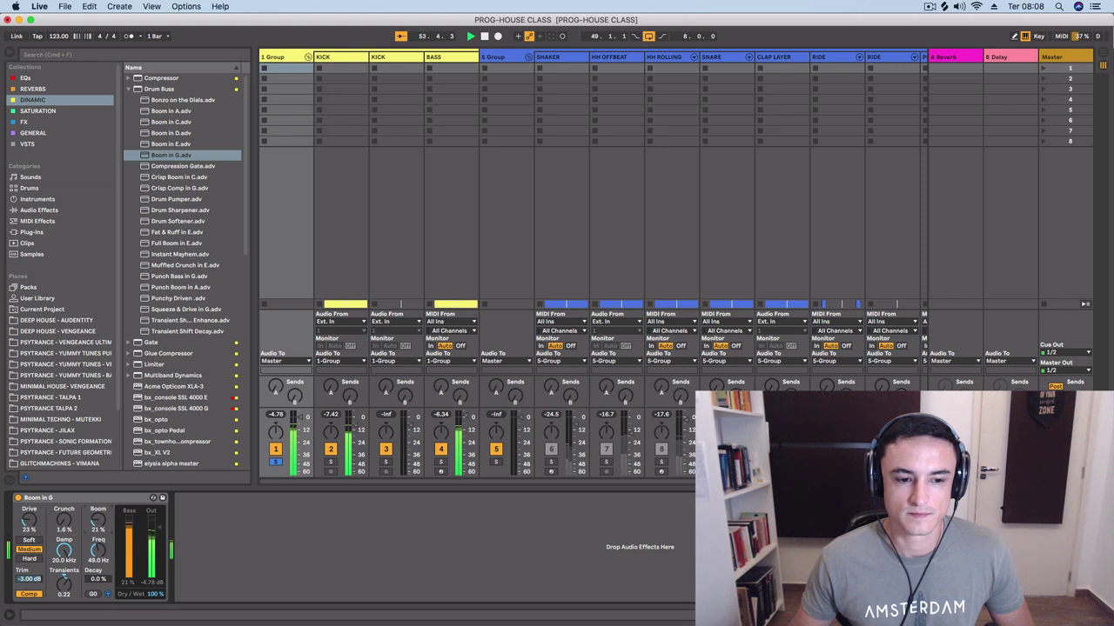
pyautogui.moveTo(98, 579); pyautogui.dragTo(98, 557)
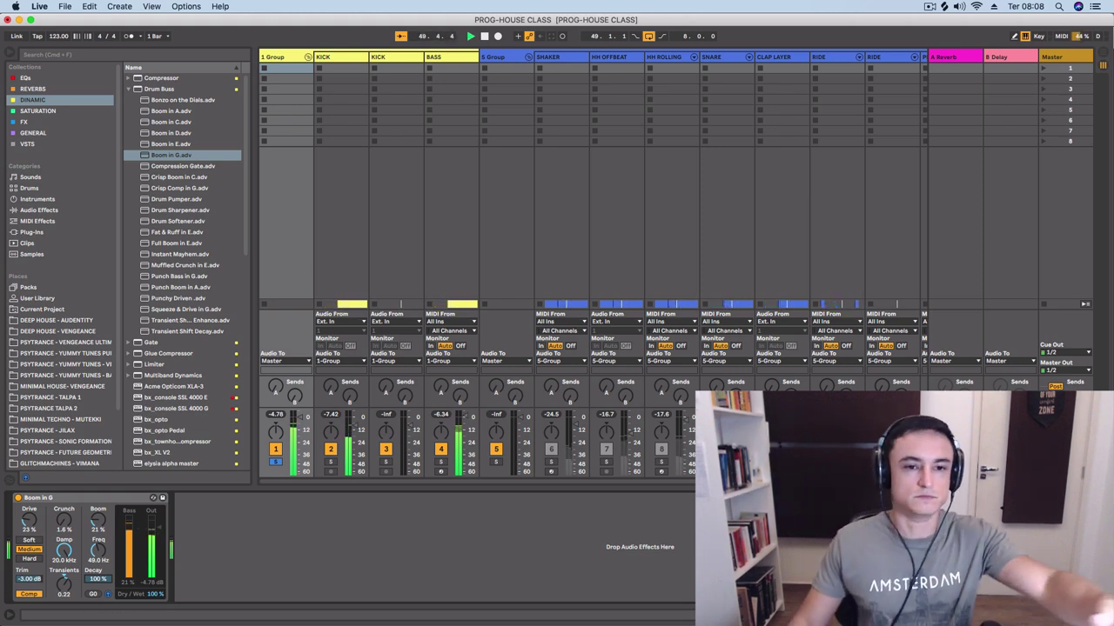
pyautogui.press('Down')
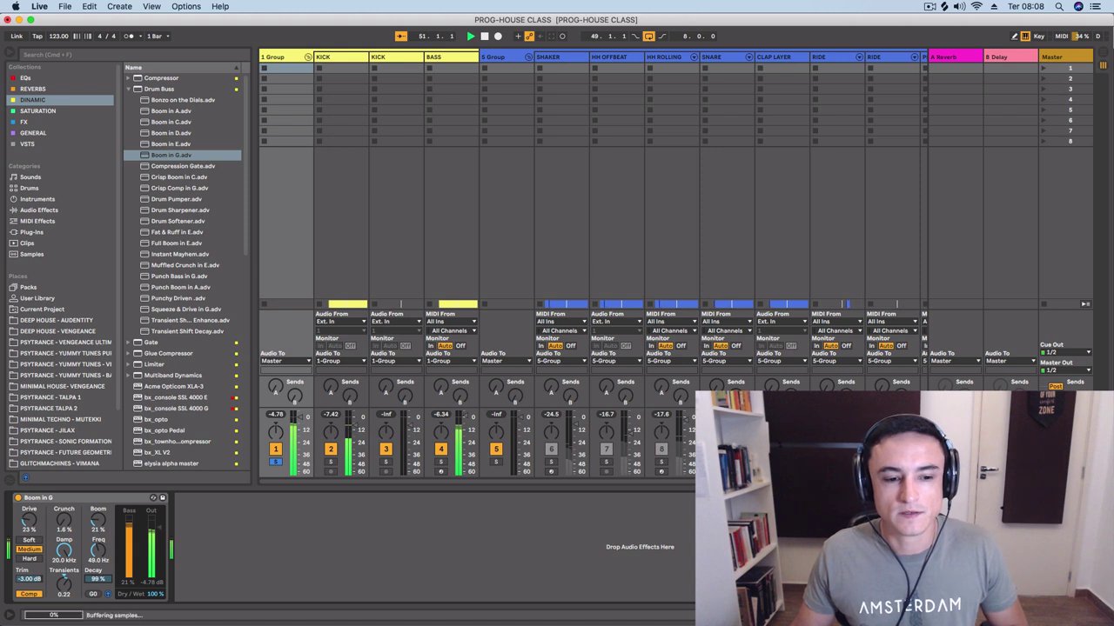
pyautogui.write('0')
pyautogui.press('Return')
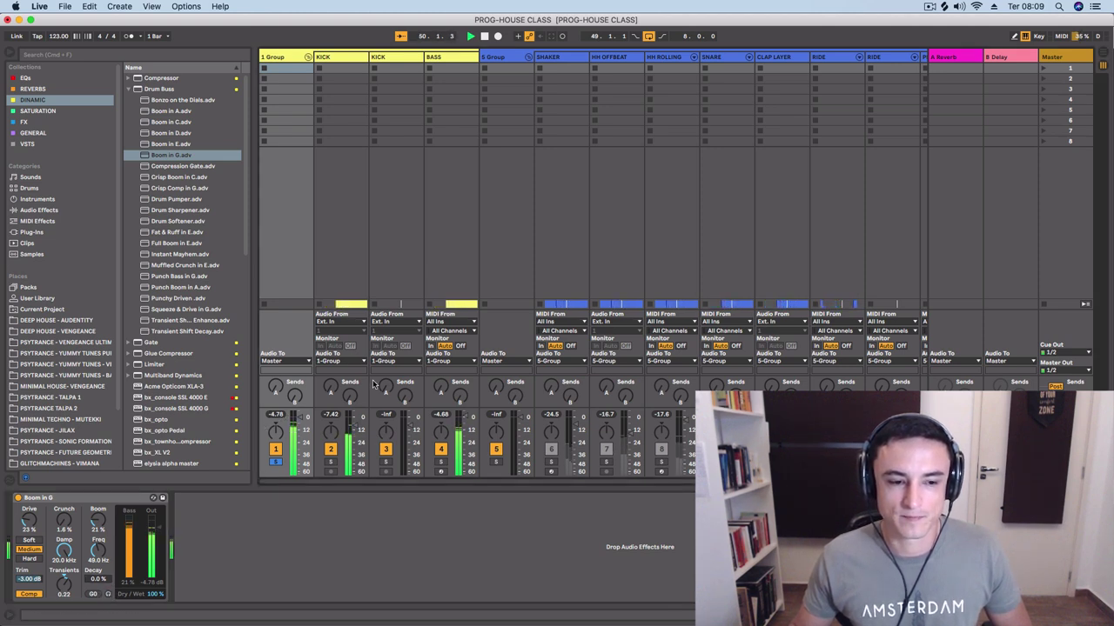
# Lower Crunch to 0.0 %, Drive to 19 % and Boom to 8.7 %, comparing playback with Drum Buss bypassed and enabled
pyautogui.moveTo(64, 522)
pyautogui.mouseDown()
pyautogui.moveTo(63, 509)
pyautogui.moveTo(64, 540)
pyautogui.mouseUp()
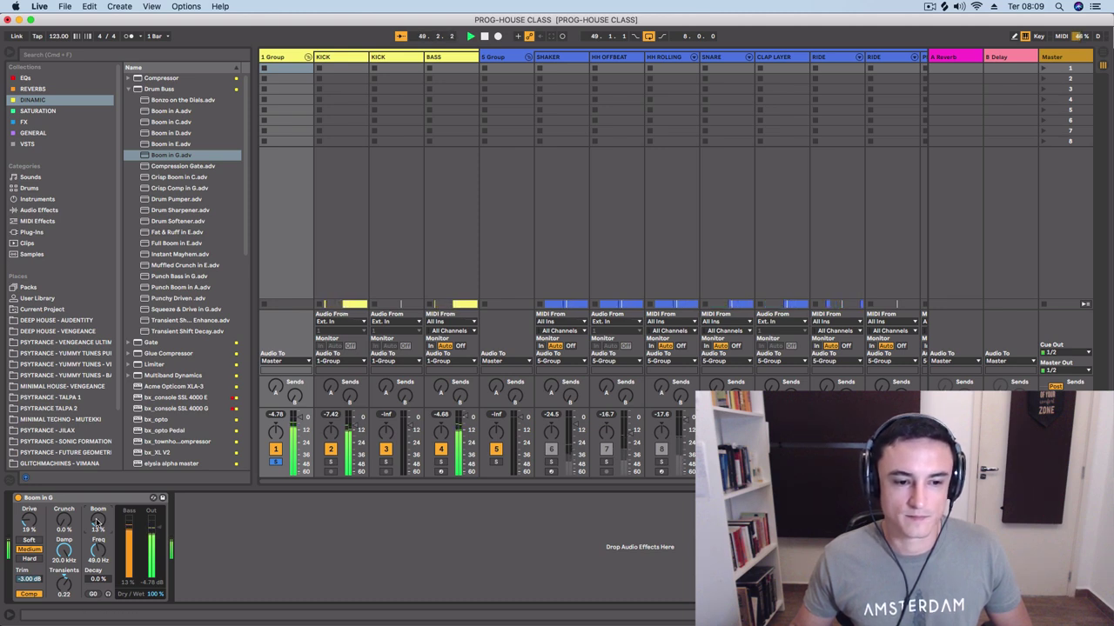
pyautogui.click(18, 498)
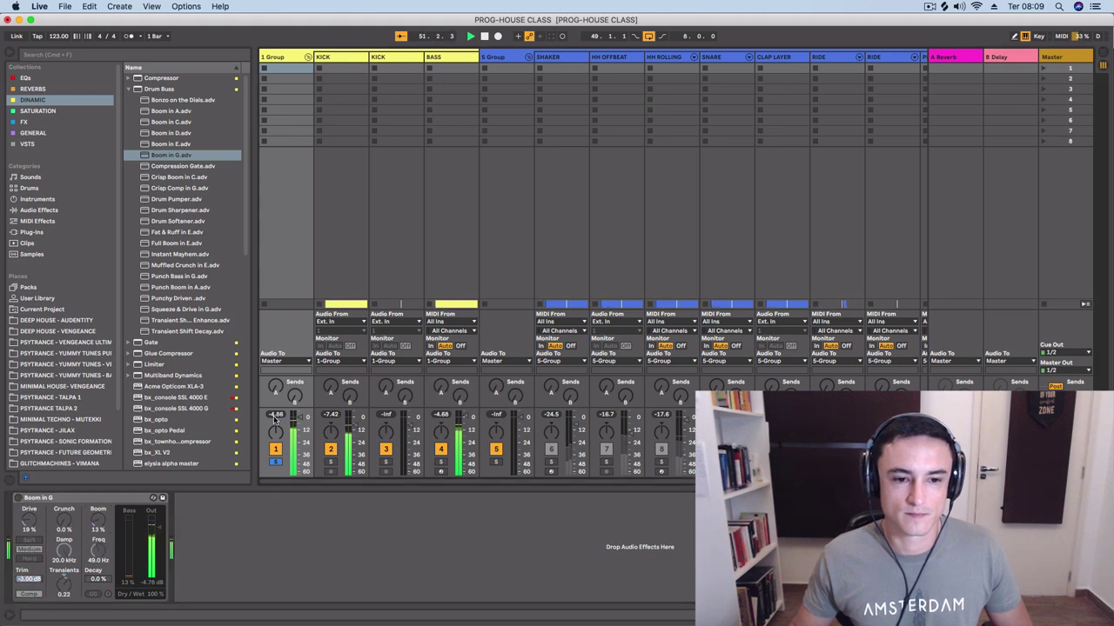
pyautogui.click(19, 497)
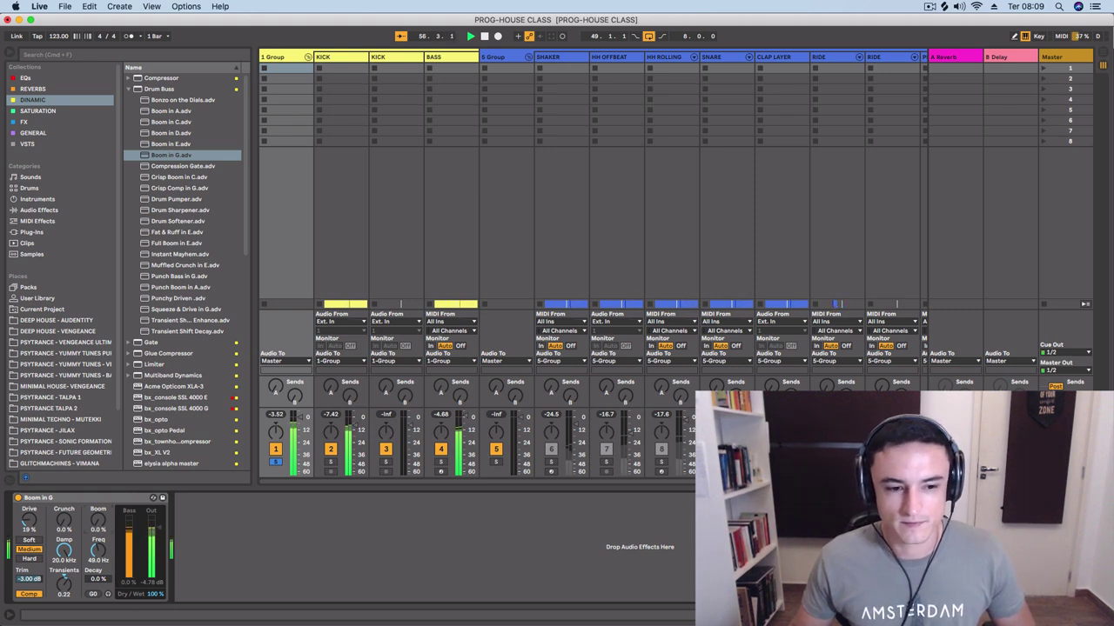
pyautogui.moveTo(98, 520); pyautogui.dragTo(98, 514)
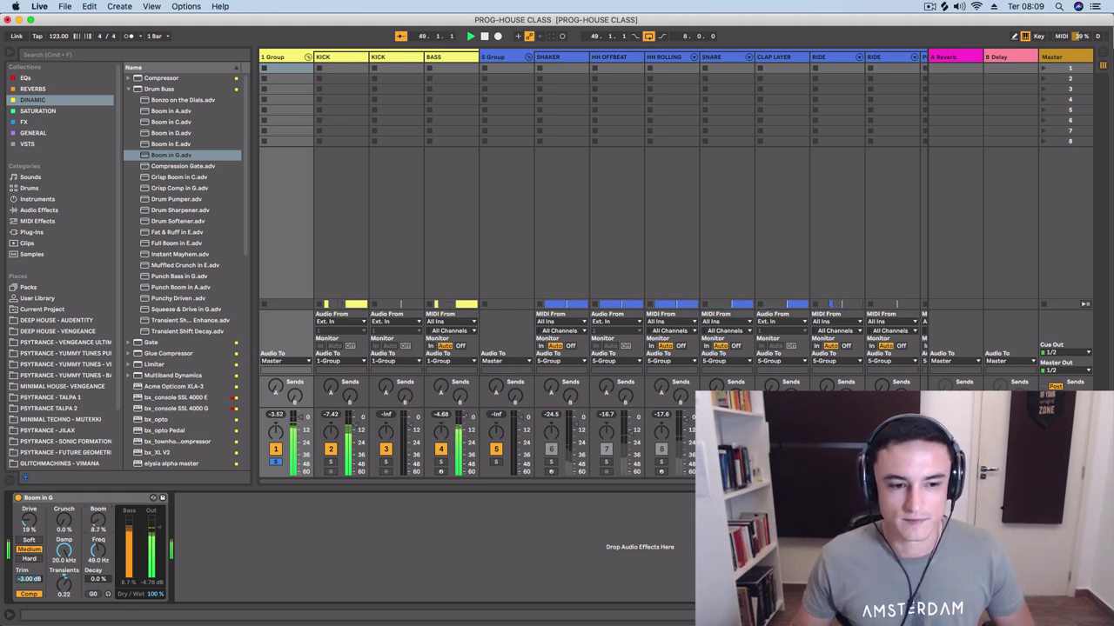
# Solo the drum group alongside the kick and bass group, and clear both solos to hear the full mix
pyautogui.click(496, 462)
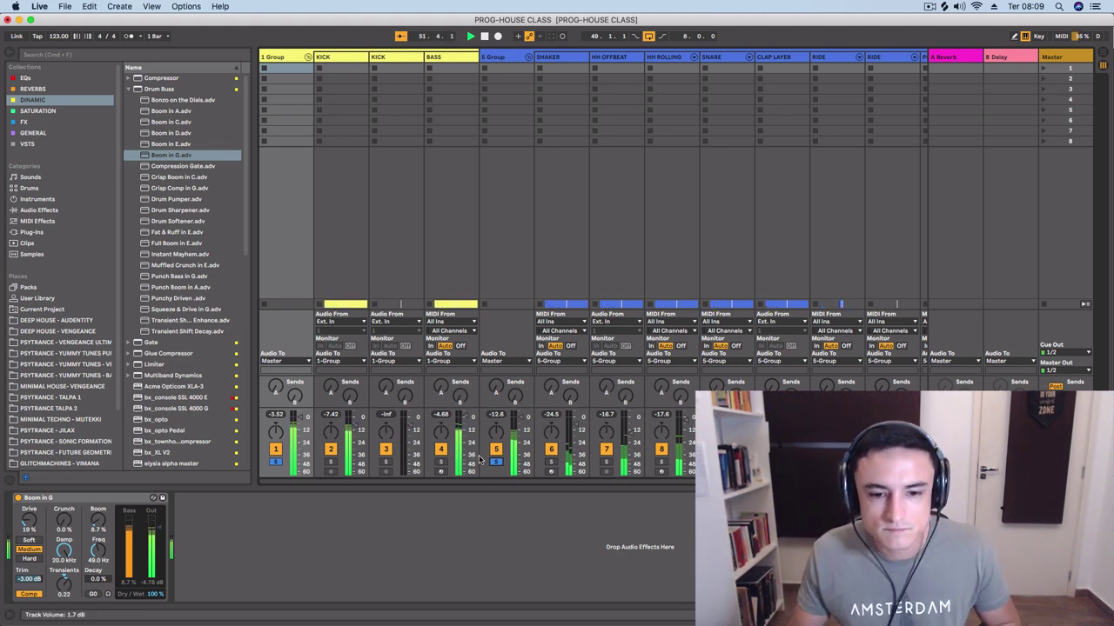
pyautogui.click(496, 462)
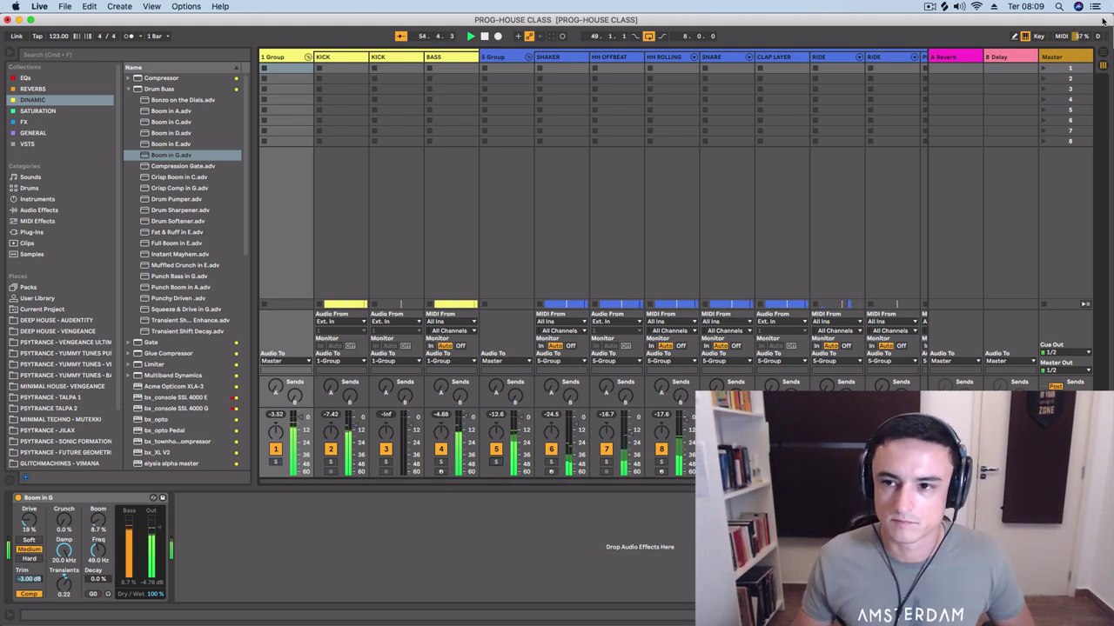
# In the arrangement, move the playback loop to start at 80.4.3 and extend its length to 38.1.2, running into the break
pyautogui.press('Tab')
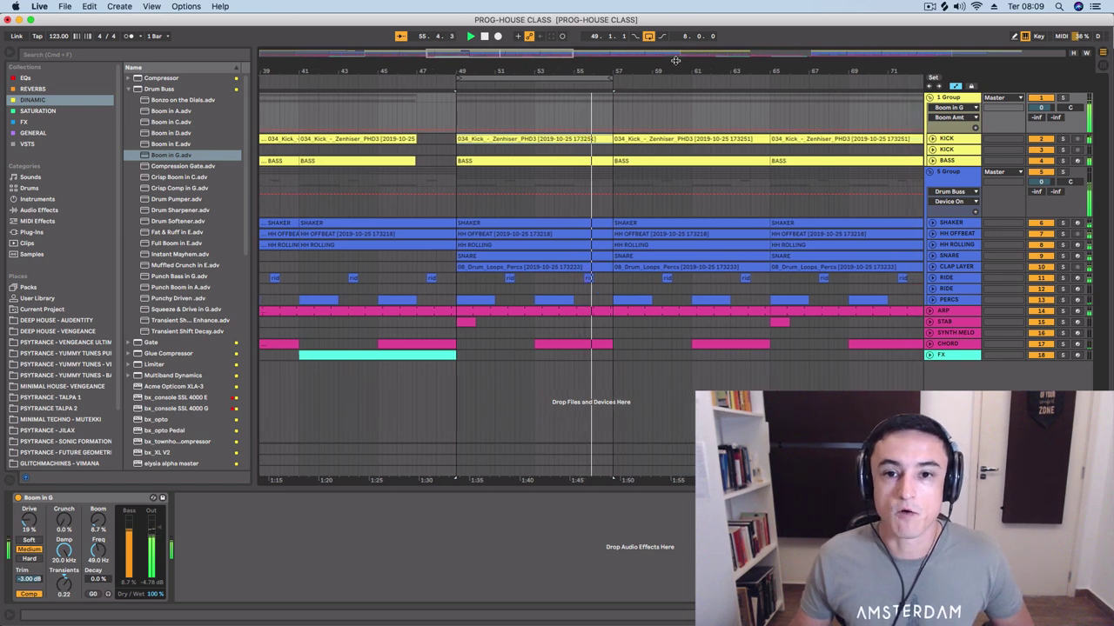
pyautogui.press('-')
pyautogui.press('-')
pyautogui.scroll(3, 619, 141)
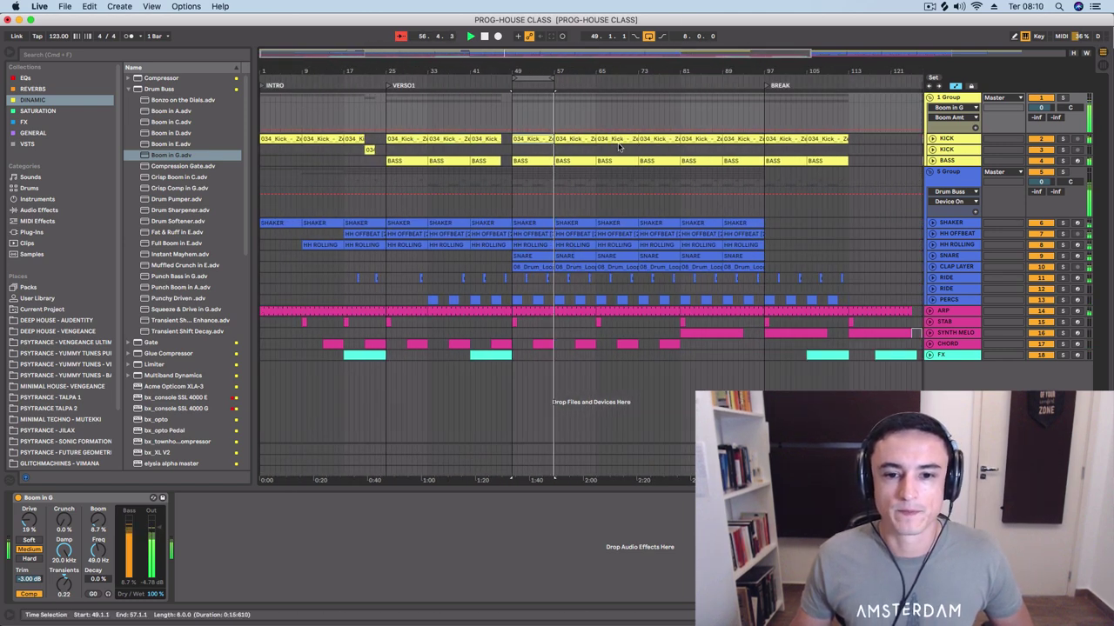
pyautogui.scroll(-3, 619, 142)
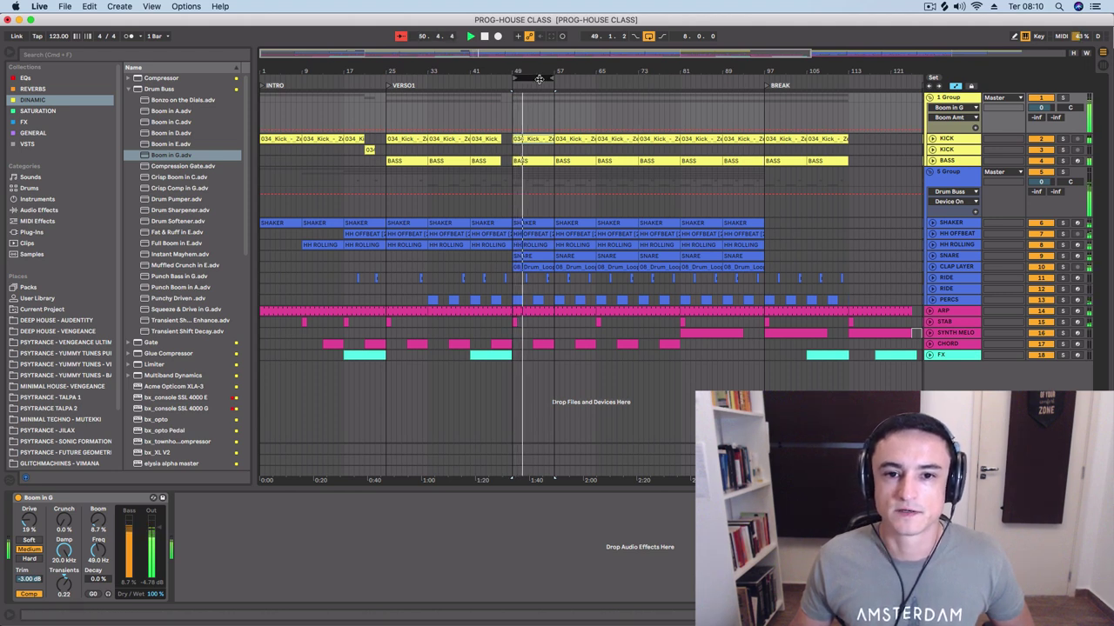
pyautogui.moveTo(535, 79); pyautogui.dragTo(666, 79)
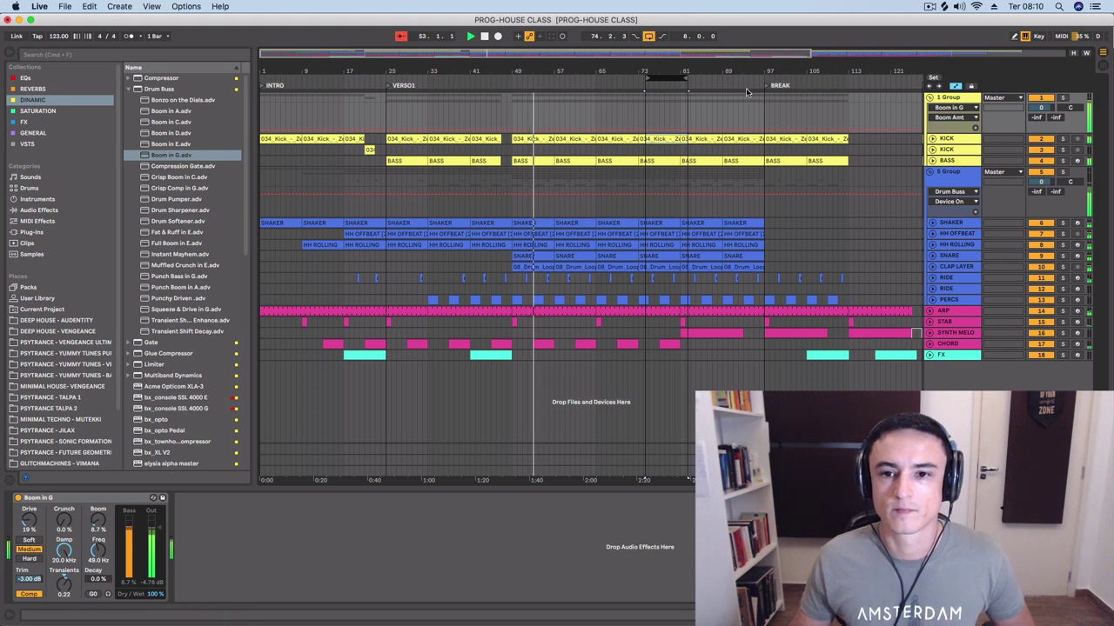
pyautogui.click(666, 76)
pyautogui.hscroll(4, 553, 129)
pyautogui.hscroll(1, 522, 122)
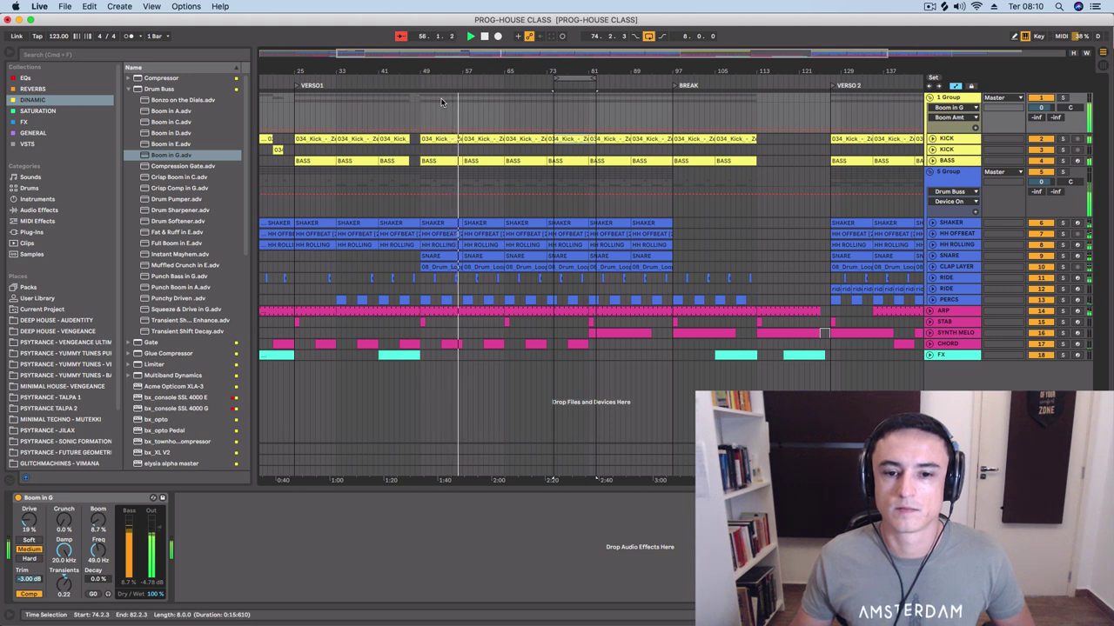
pyautogui.moveTo(564, 79); pyautogui.dragTo(790, 79)
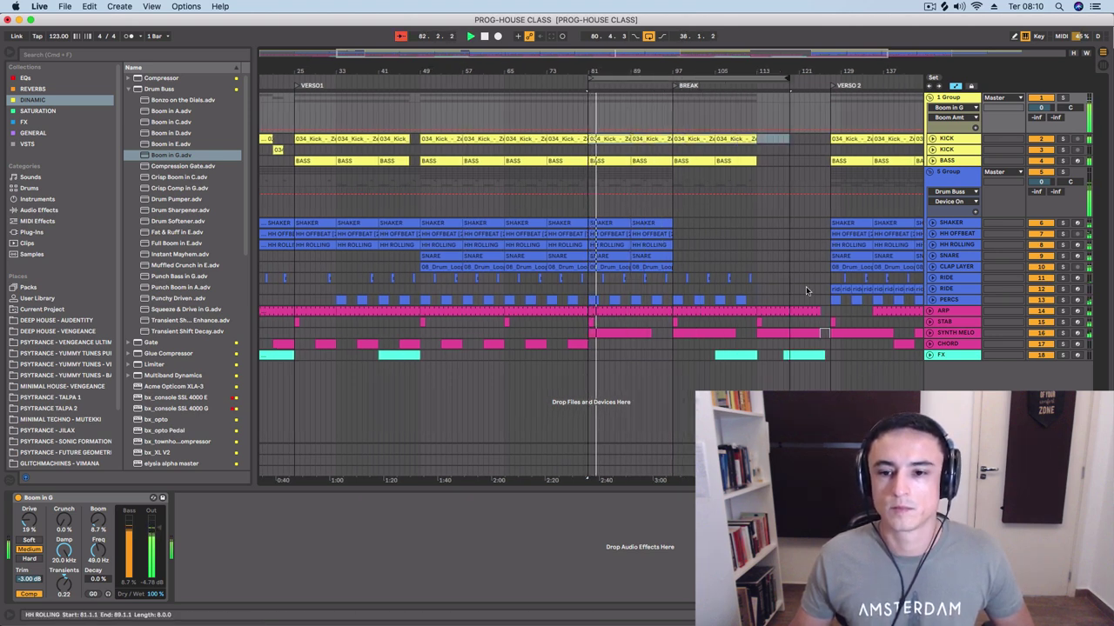
# Select the SYNTH MELO track to show its device chain
pyautogui.click(947, 334)
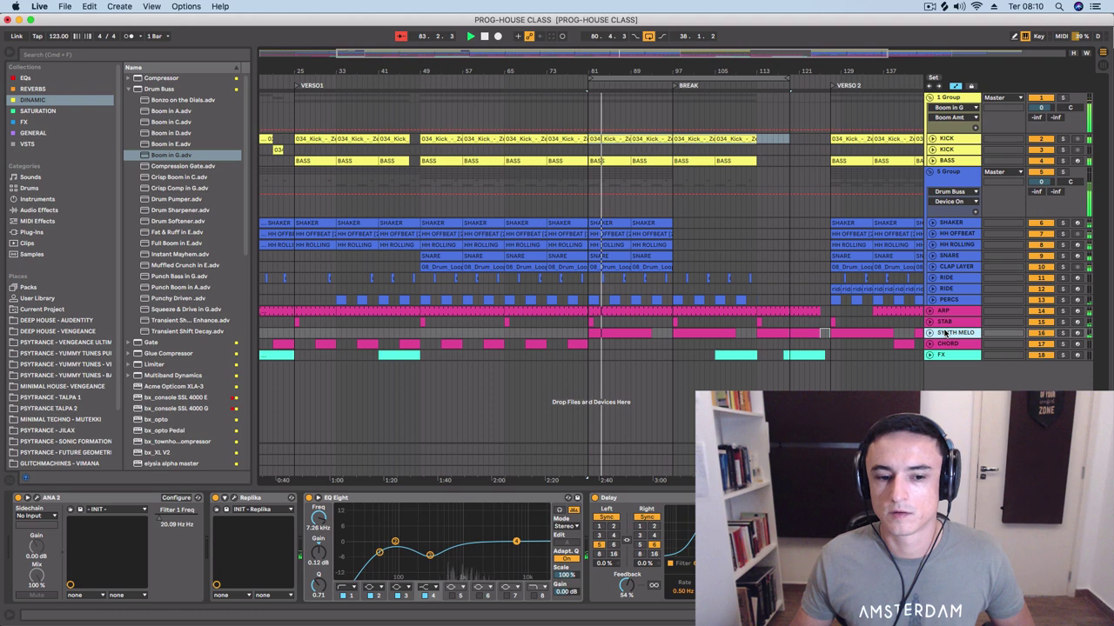